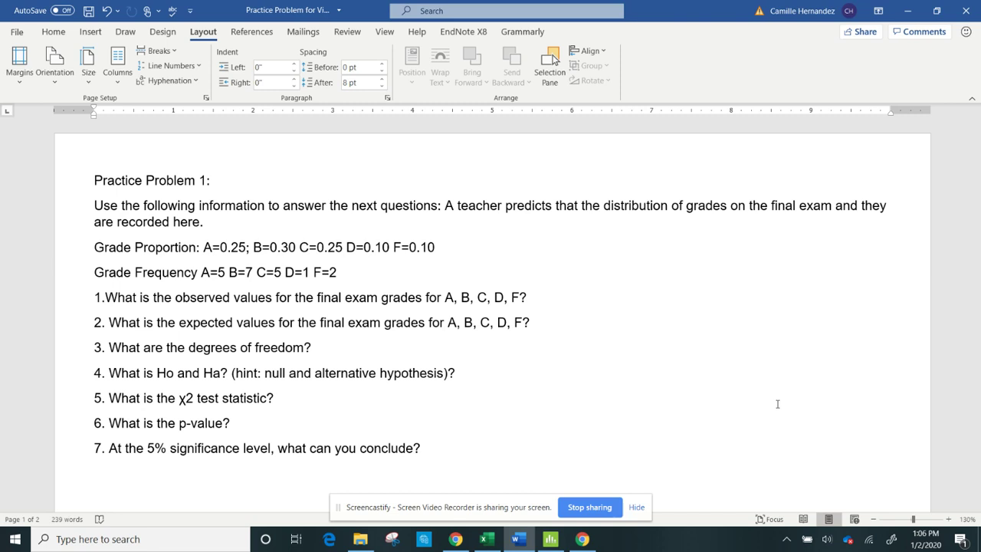
Name column C1 'Grades' and enter the grades A, B, C, D, F.
click(551, 539)
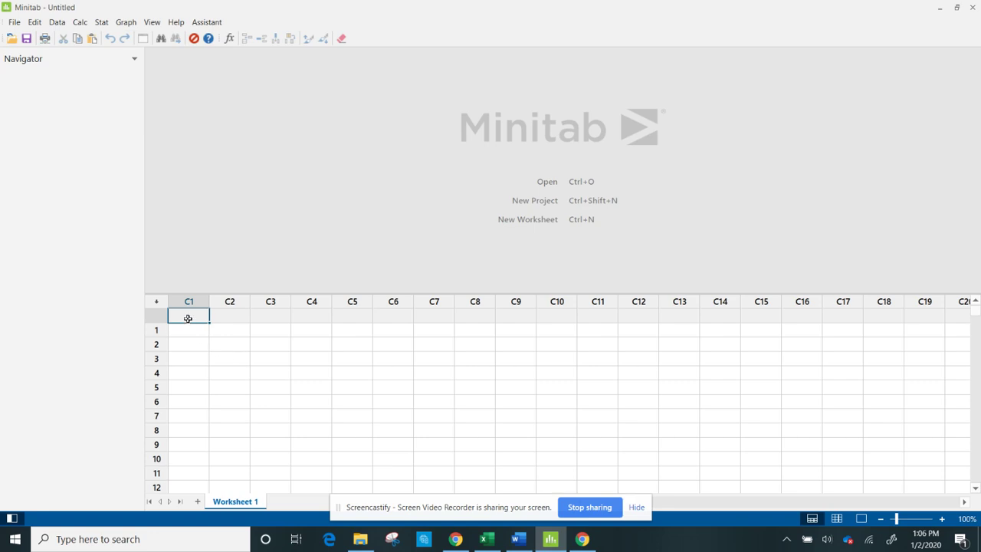
text(Grade O)
click(187, 331)
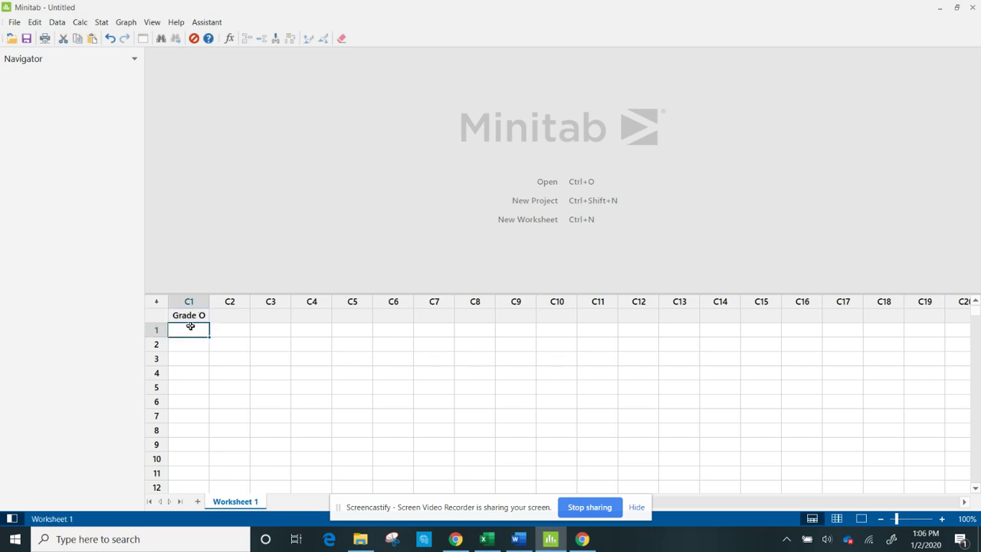
click(191, 314)
key(BackSpace)
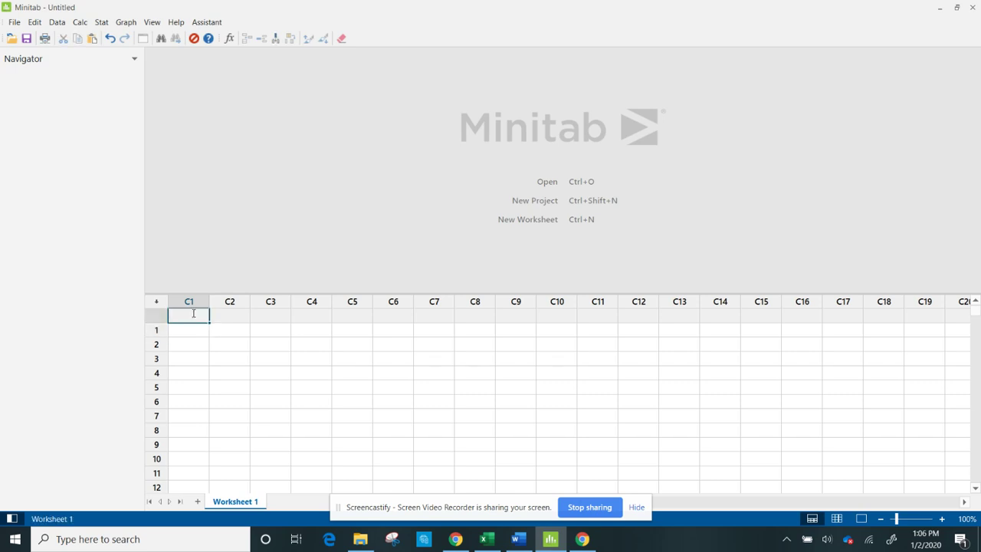
text(Grades)
click(187, 330)
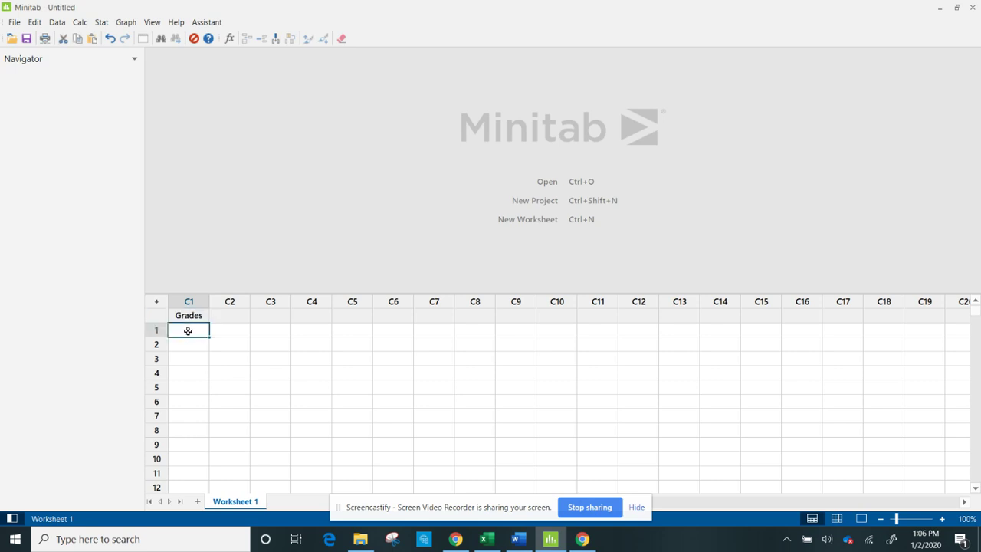
text(A)
key(Return)
text(B)
key(Return)
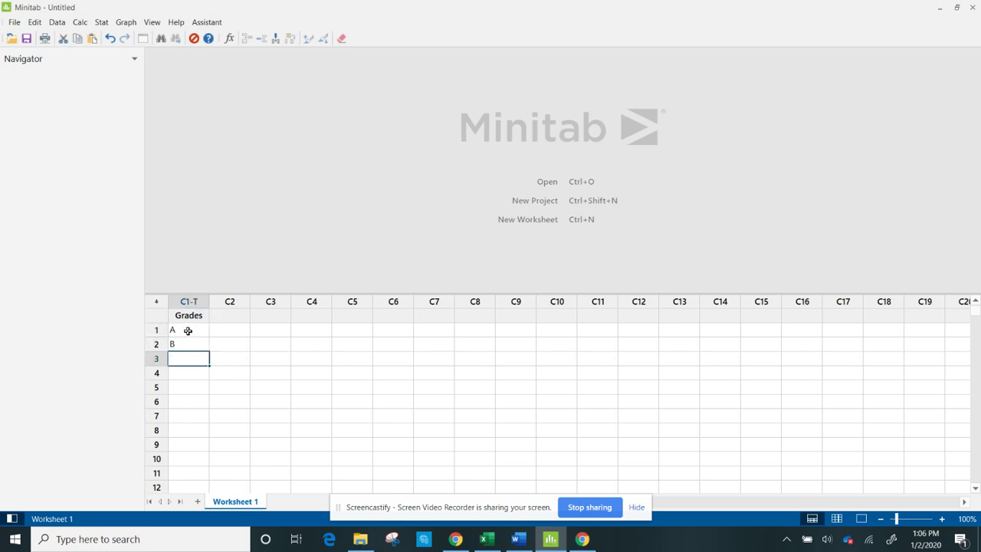
text(C)
key(Return)
text(D)
key(Return)
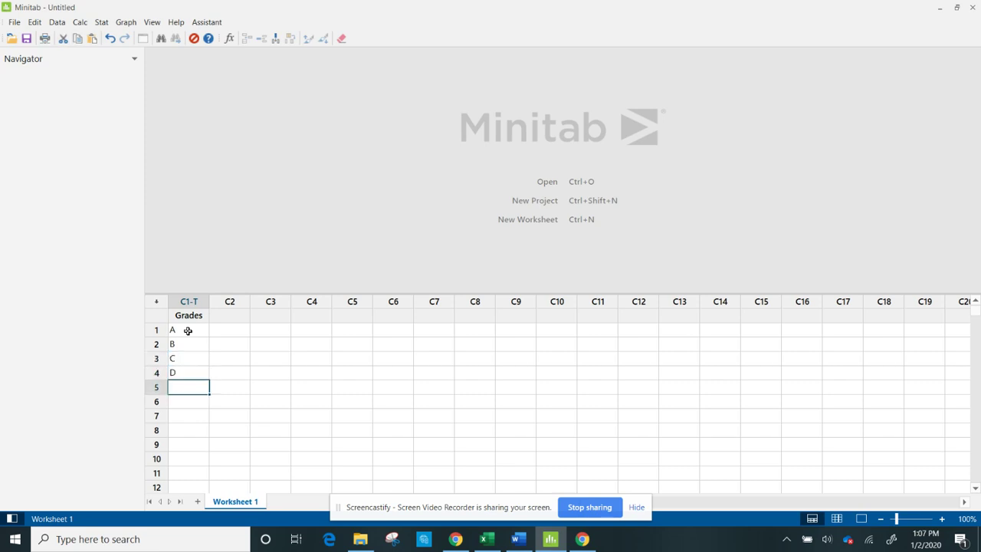
text(F)
Name column C2 'Grades Obs' and enter the observed counts 5, 7, 5, 1, 2.
click(215, 316)
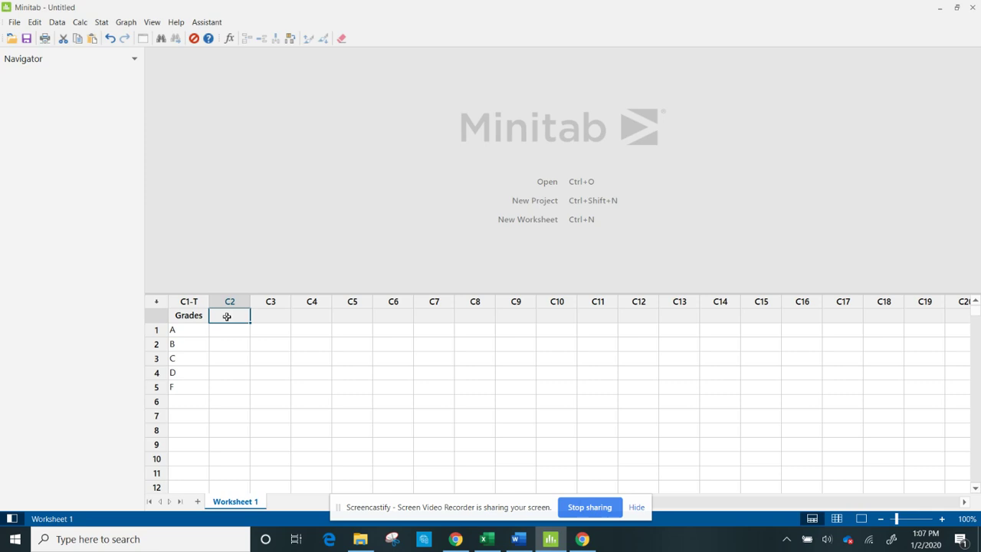
text(Grades Obs)
click(232, 332)
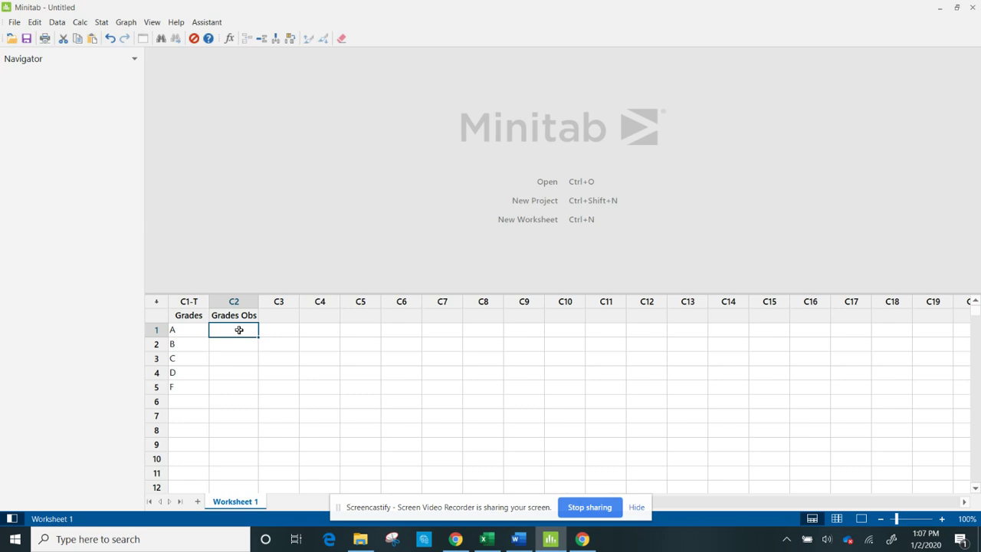
text(5)
key(Return)
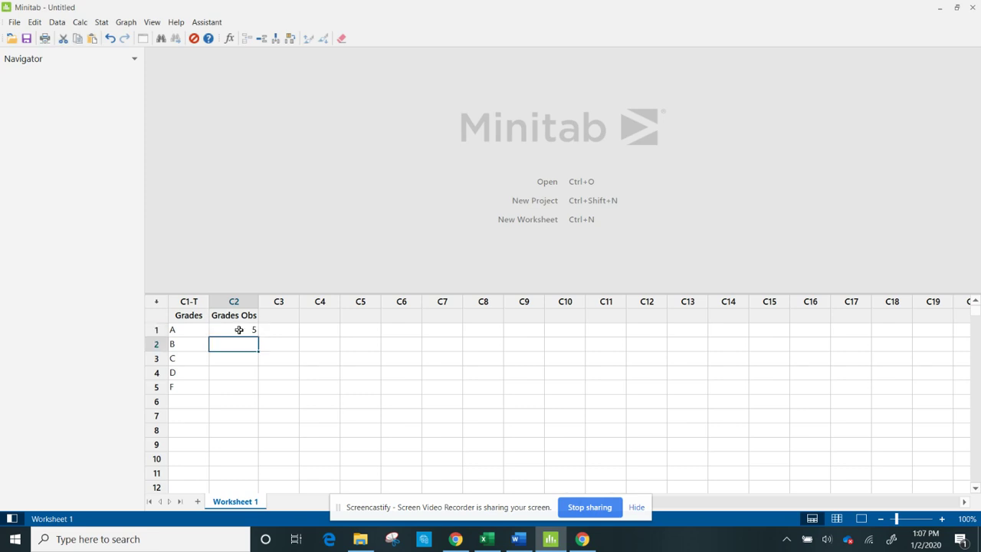
text(7)
key(Return)
text(5)
key(Return)
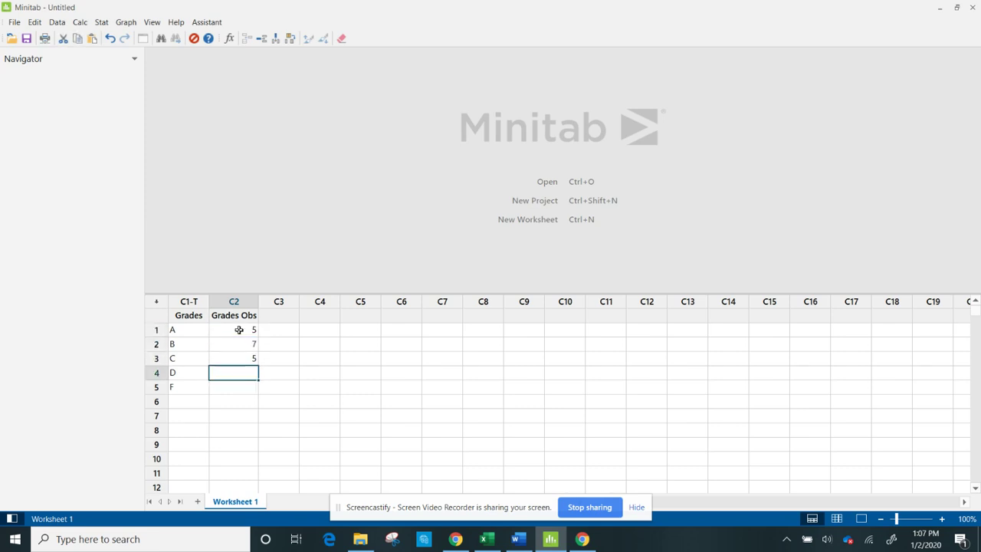
text(1)
key(Return)
text(2)
key(Return)
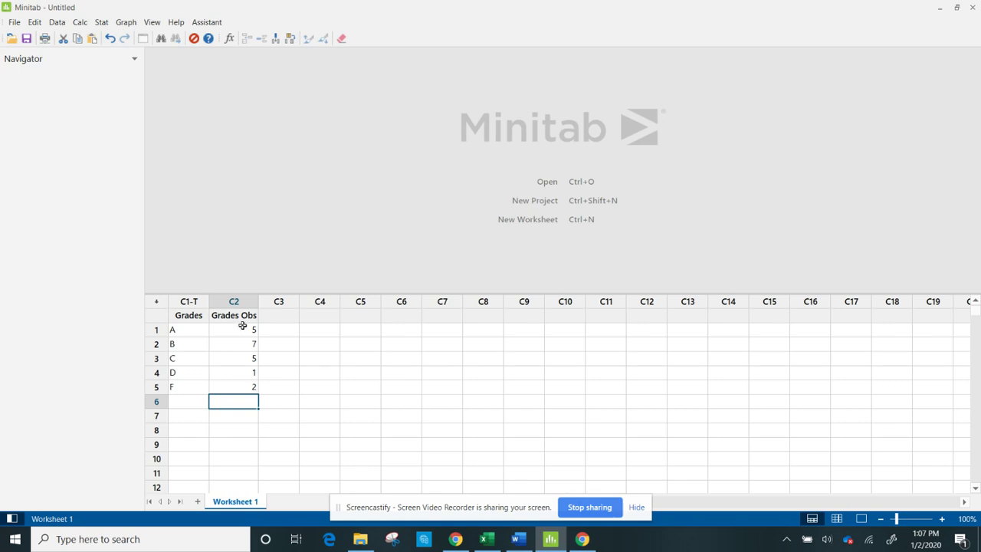
Name column C3 'Grades E' and enter the proportions 0.25, 0.30, 0.25, 0.10, 0.10.
click(276, 316)
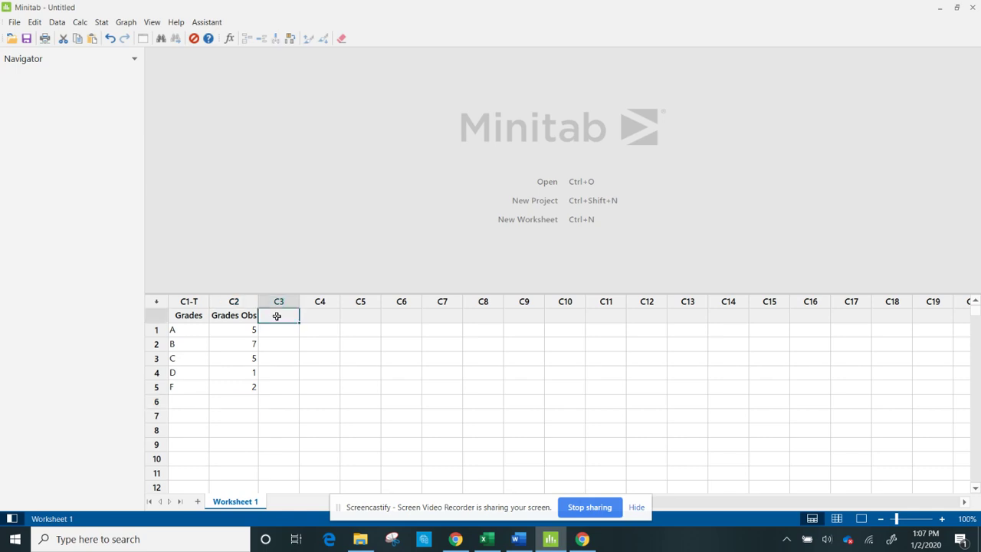
text(Grades E)
click(277, 329)
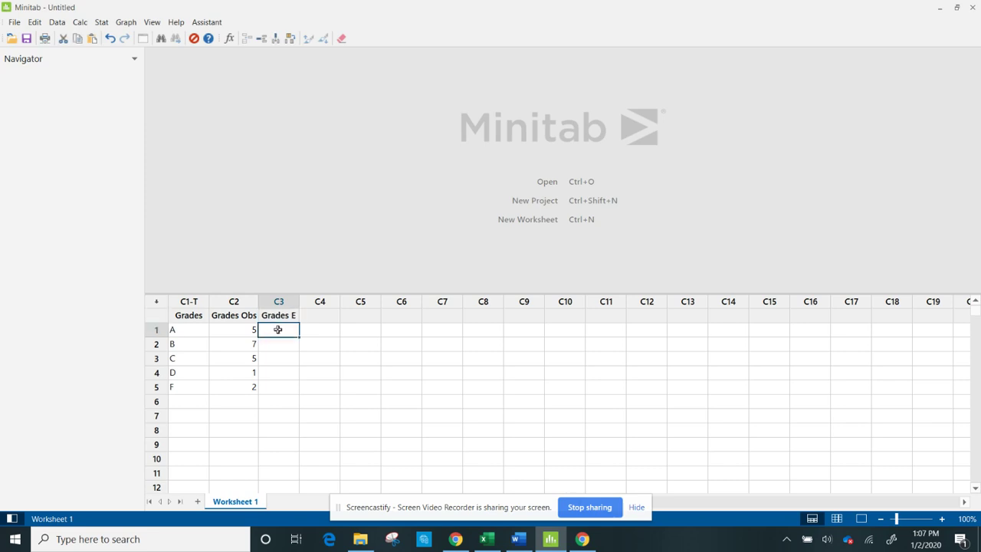
text(0.25)
key(Return)
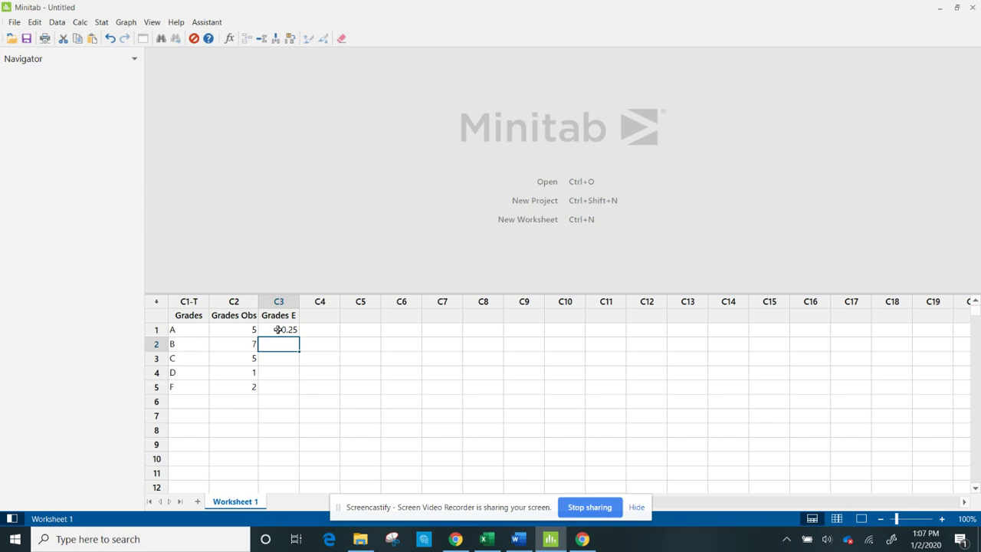
text(.30)
key(Return)
text(0.25)
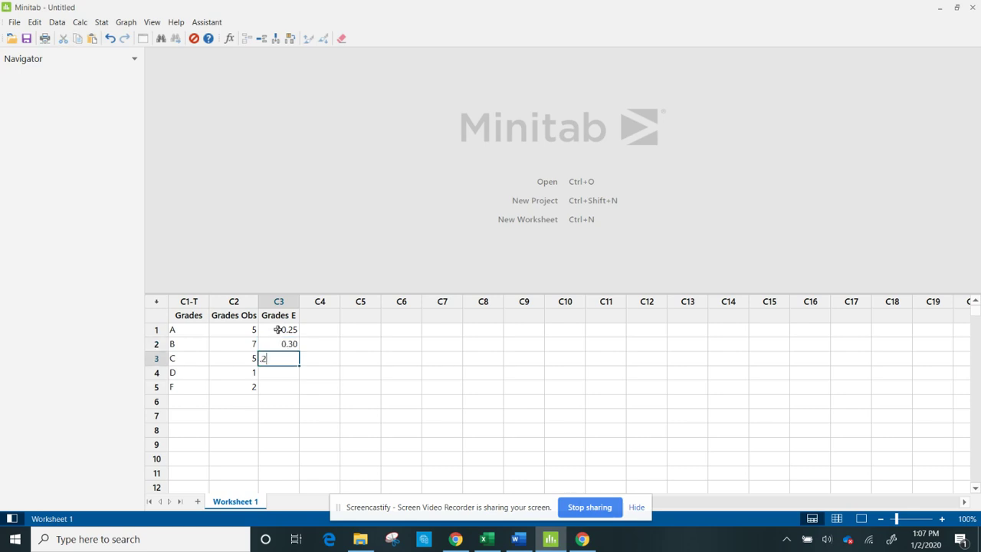
key(Return)
text(.1)
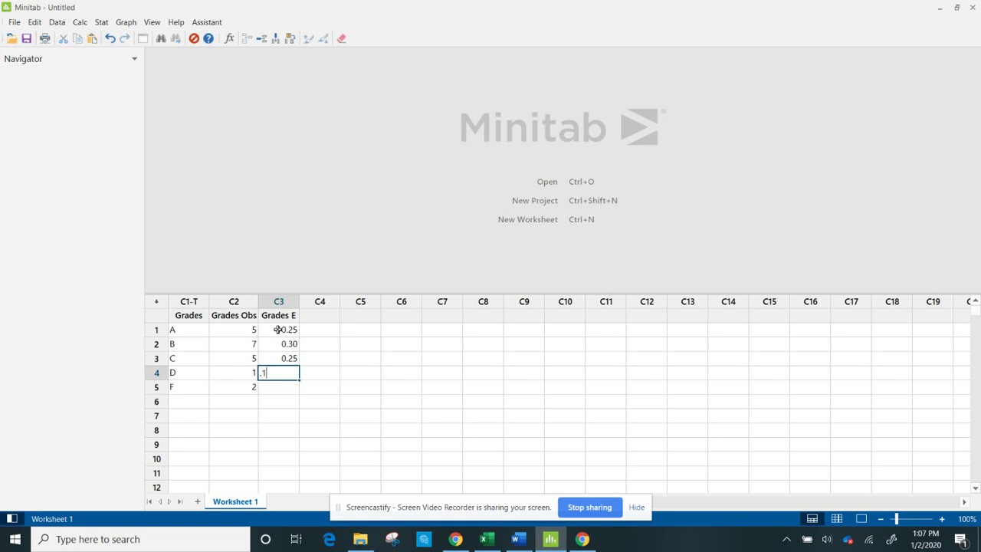
key(Return)
text(.10)
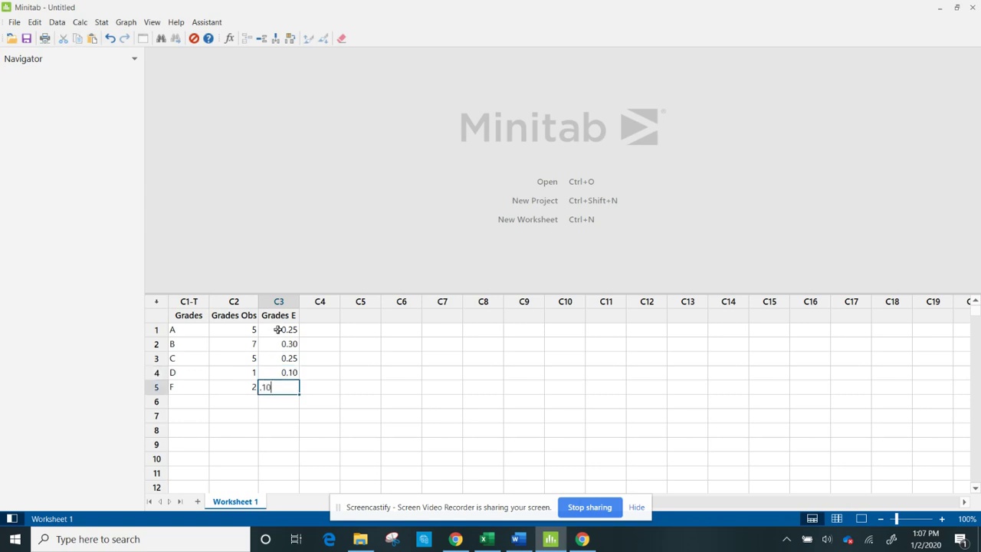
key(Return)
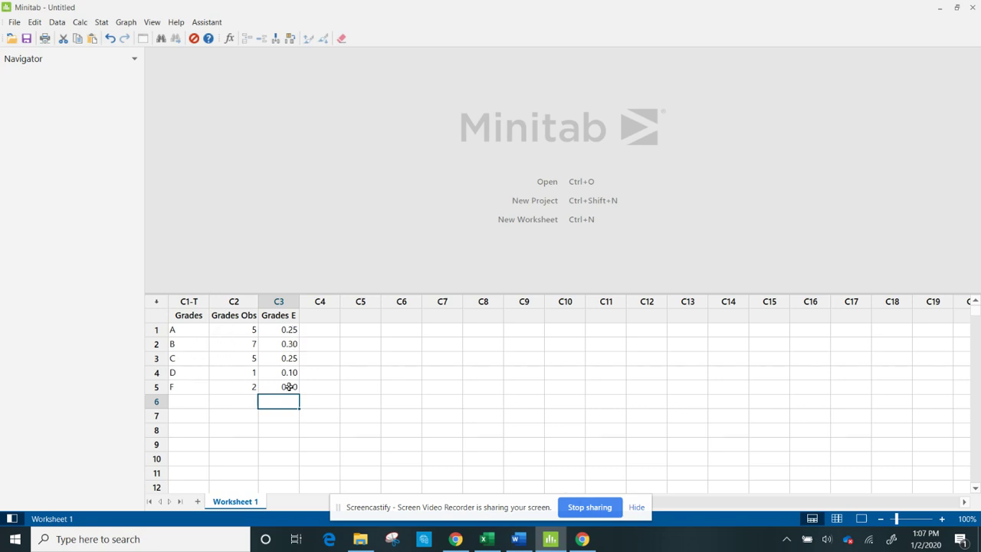
Paste A=5 B=7 C=5 D=1 F=2 as question 1's answer and add 'Solve for these values.' to question 2.
click(518, 538)
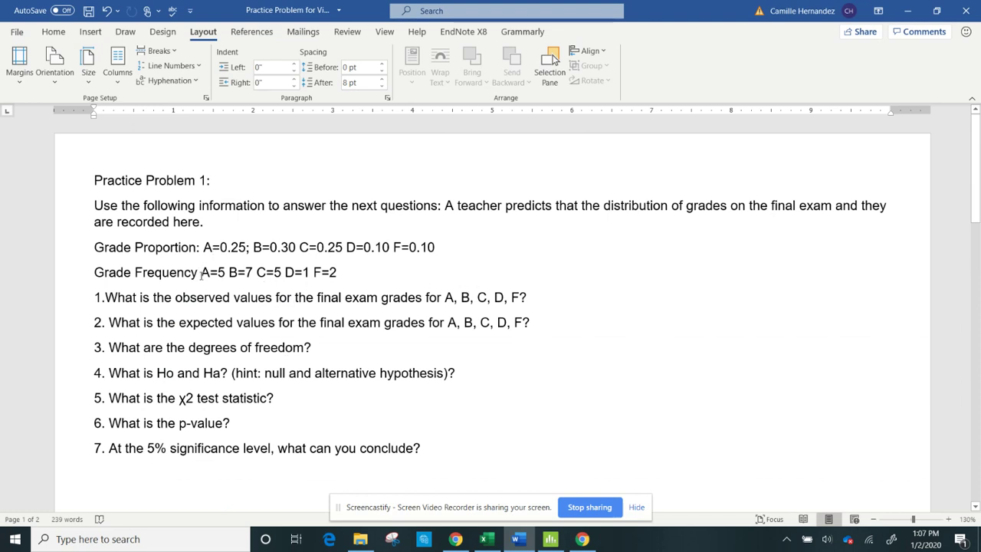
drag(201, 274, 337, 277)
key(ctrl+c)
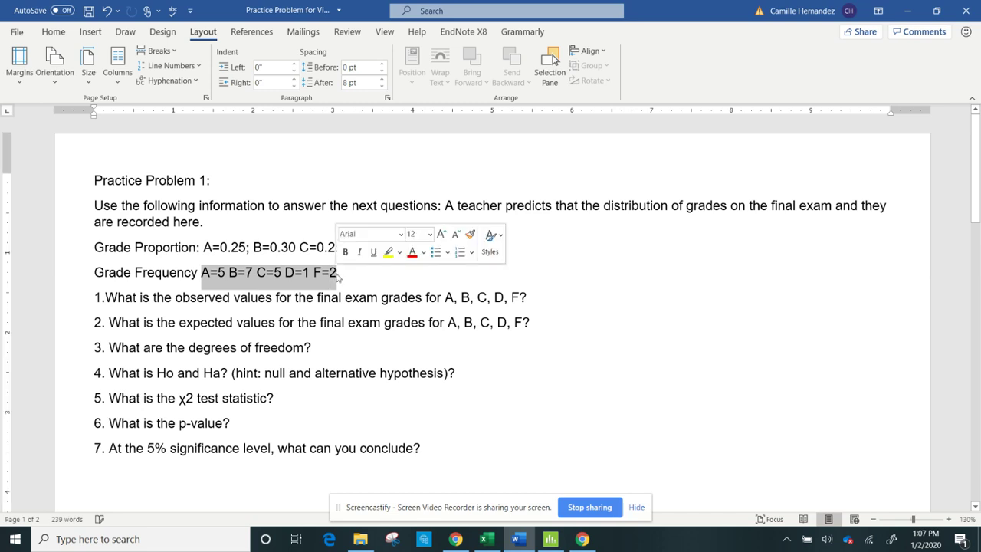
click(540, 292)
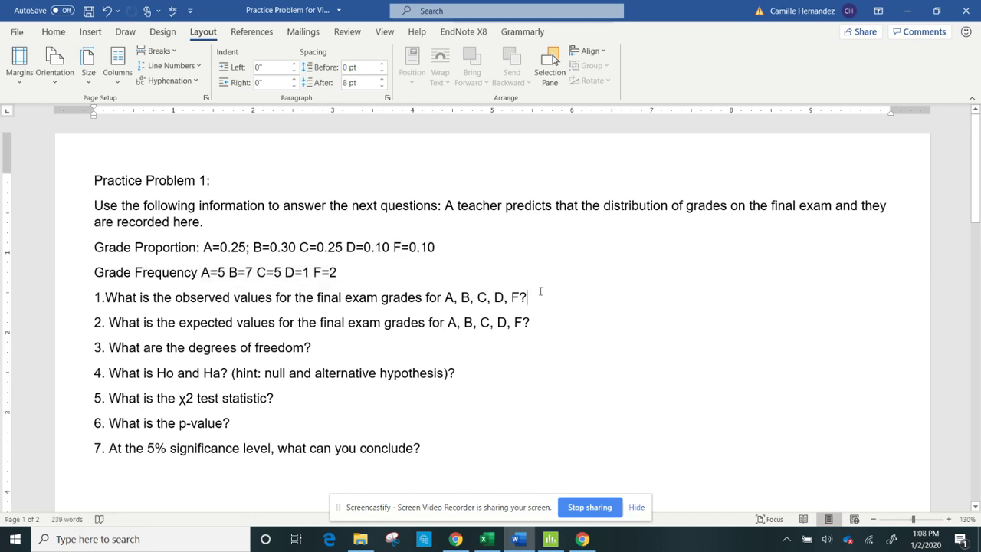
key(ctrl+v)
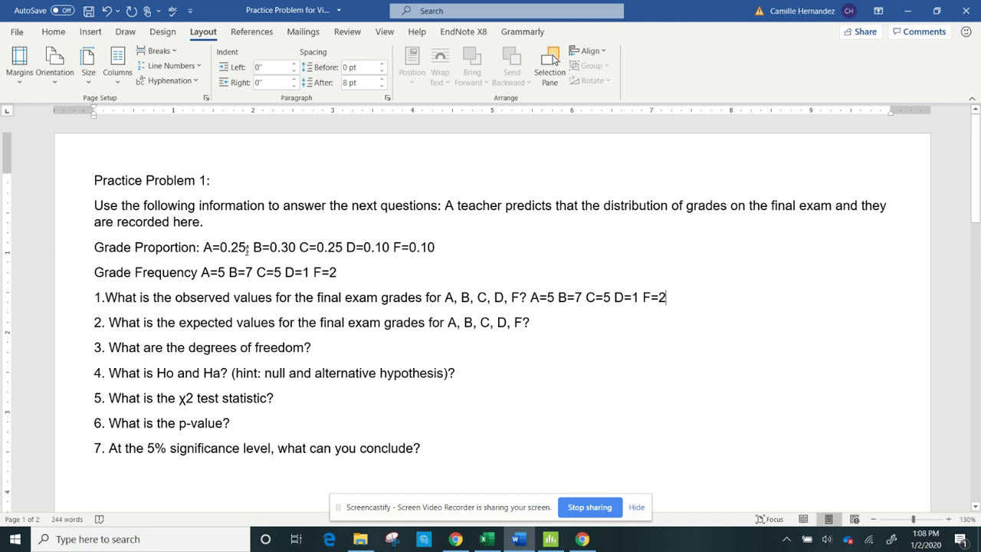
click(545, 324)
text(Solve for )
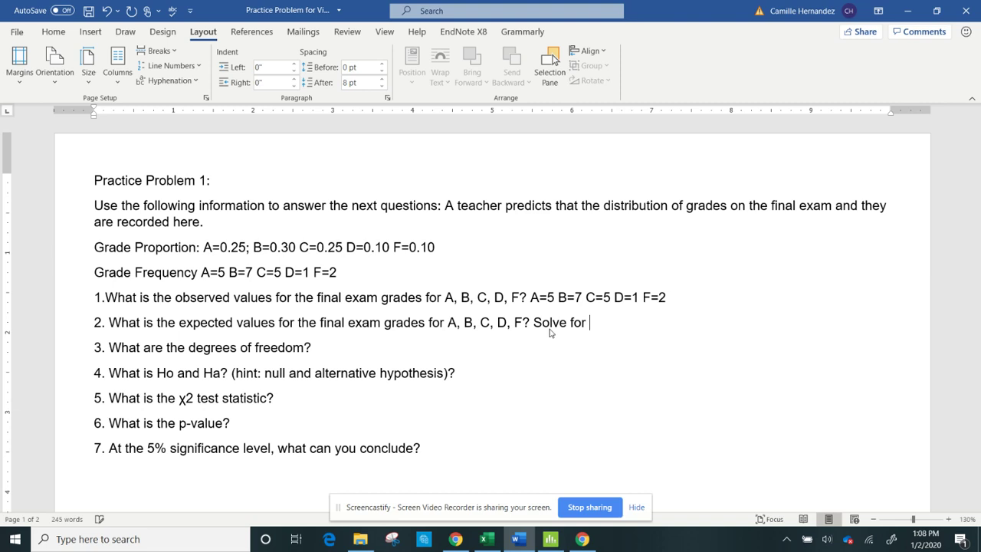
text(these values.)
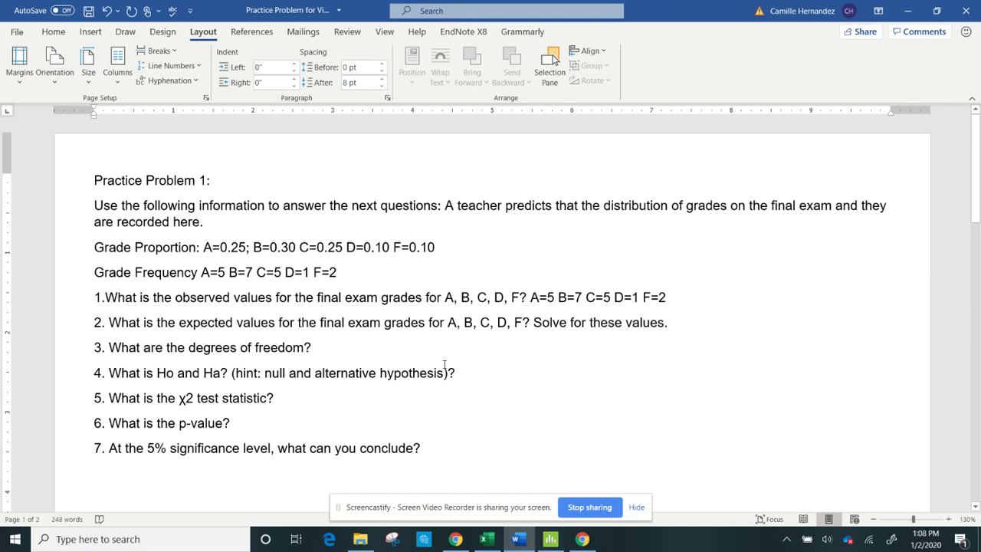
Set up Chi-Square Goodness-of-Fit with Grades Obs as observed counts and Grades as category names.
click(550, 539)
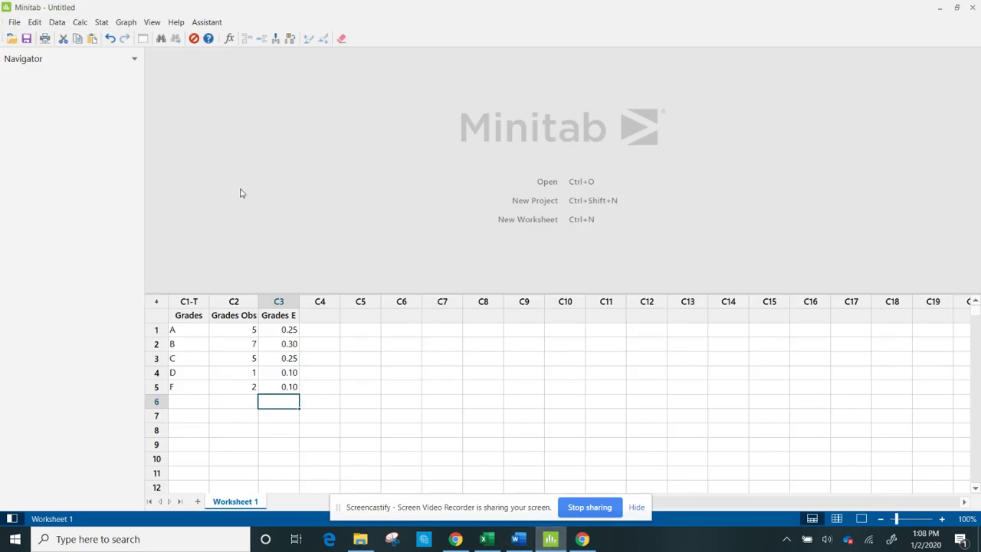
click(102, 28)
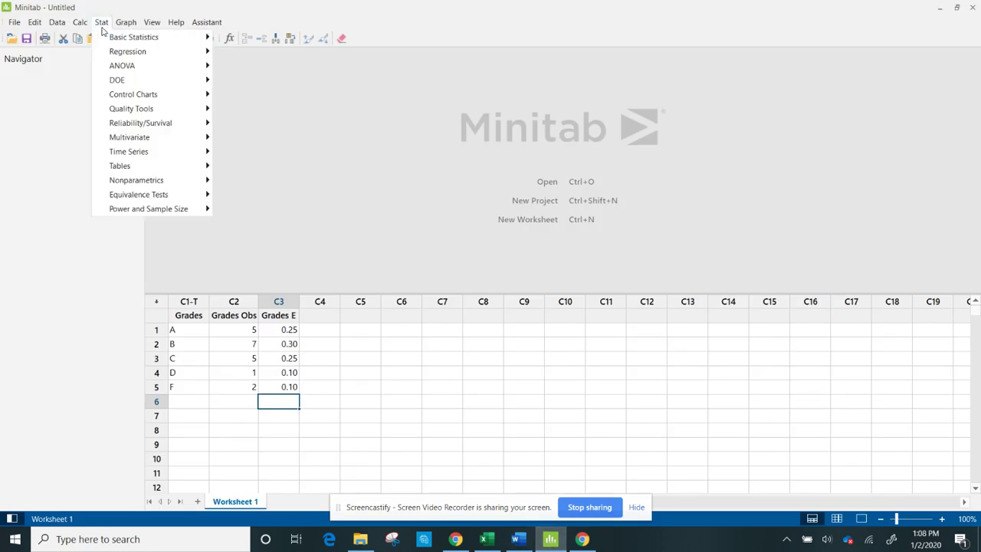
mouse_move(154, 172)
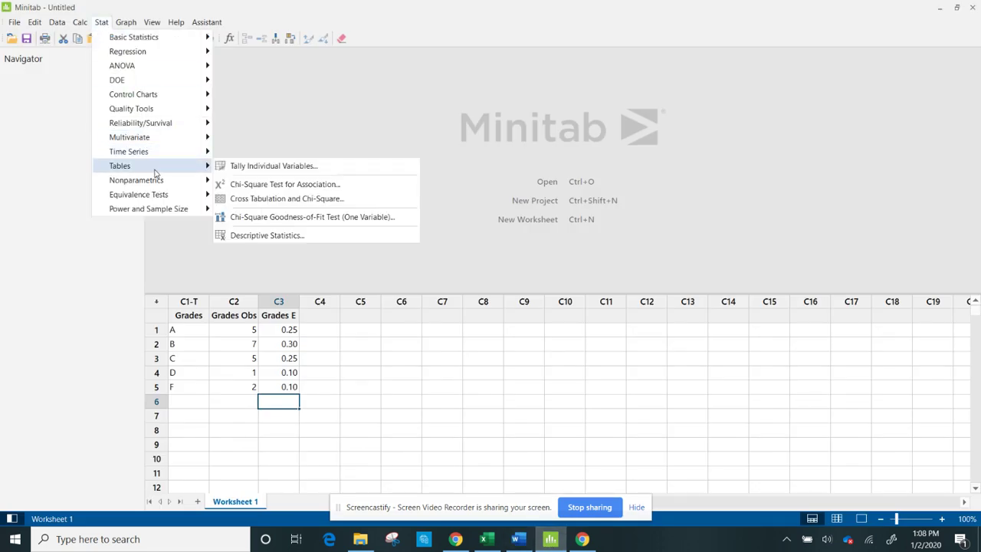
click(283, 219)
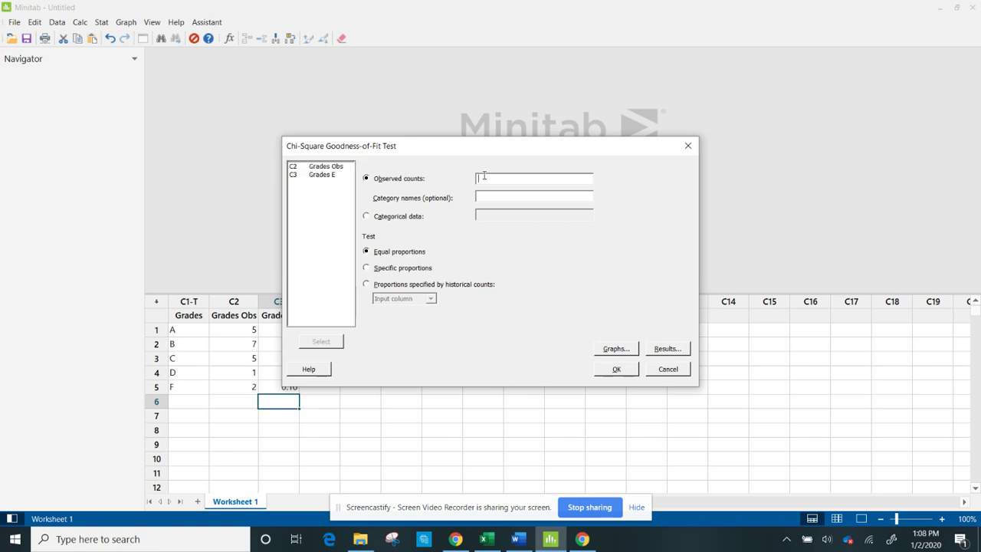
double_click(330, 168)
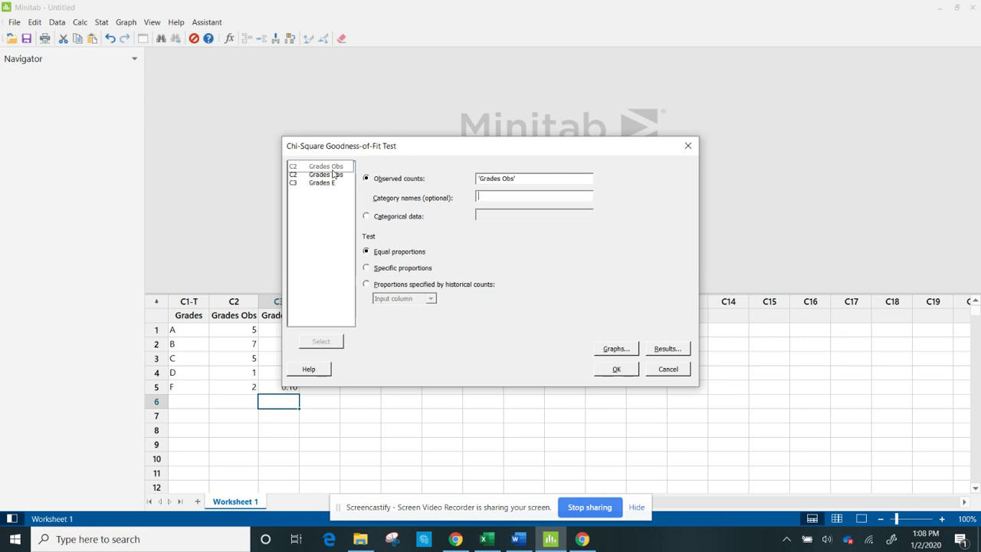
click(485, 198)
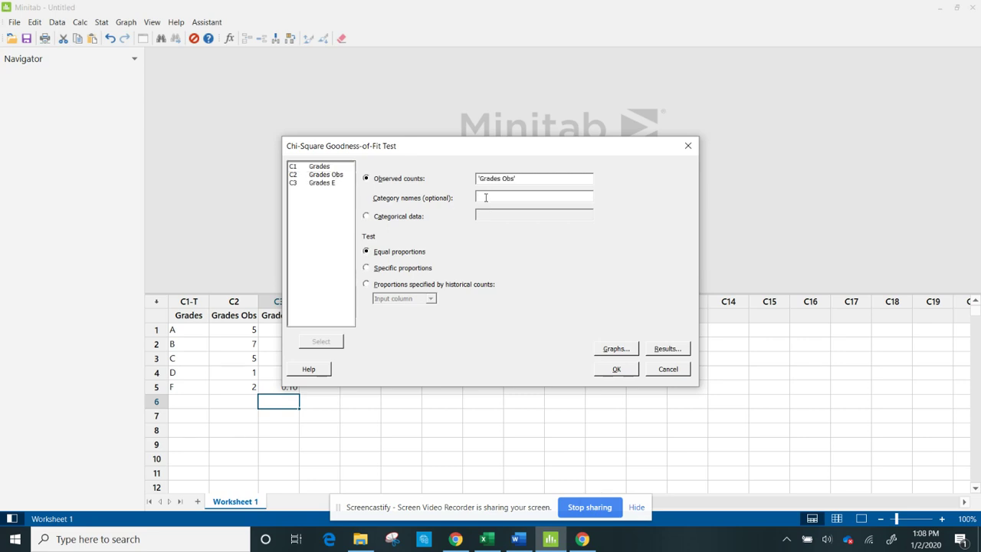
double_click(314, 168)
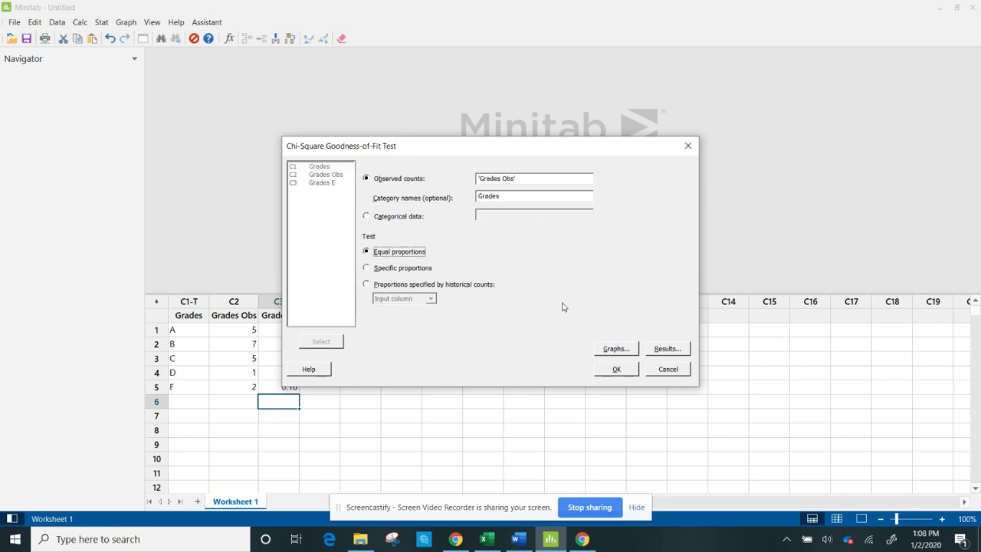
click(366, 284)
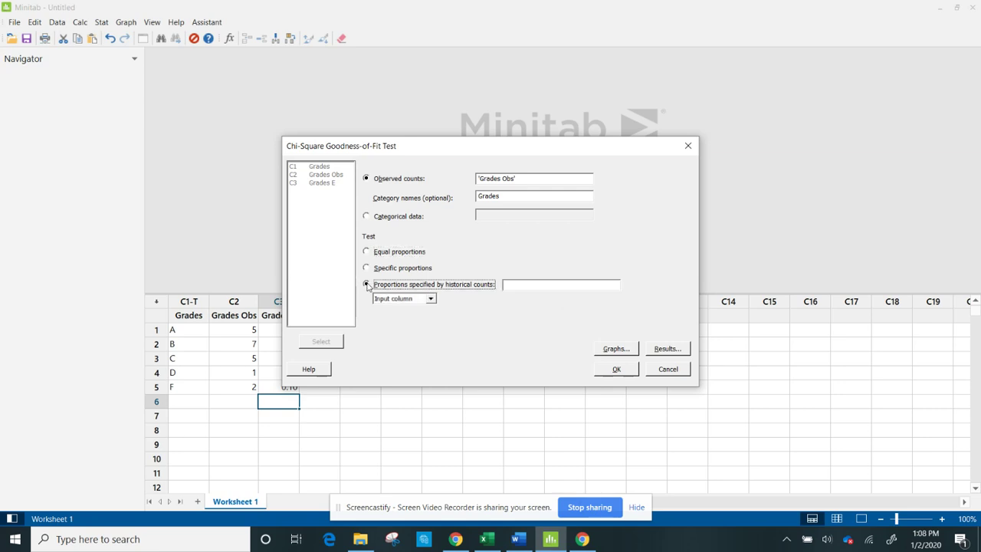
Use Grades E as historical counts, run the test, and copy the Observed and Expected Counts table as a picture.
click(432, 300)
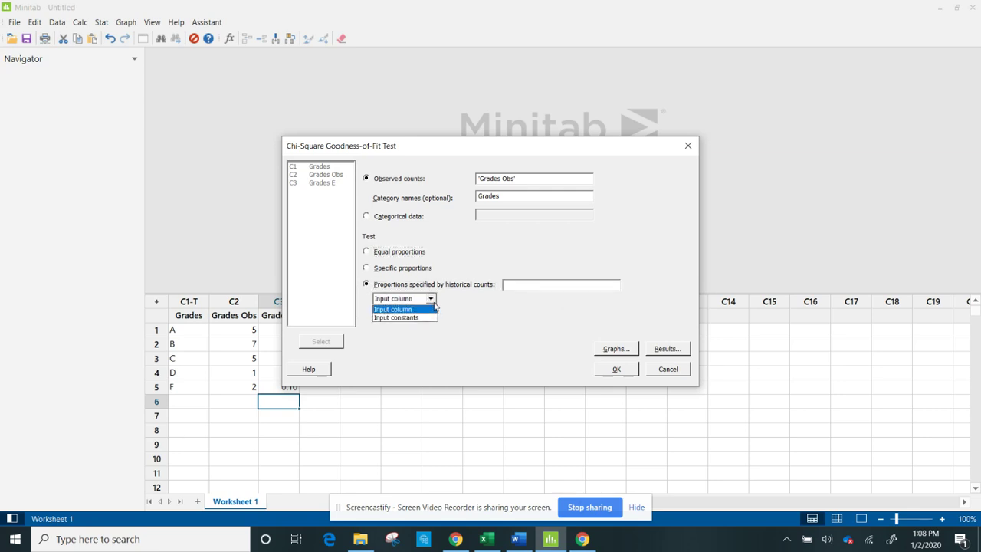
click(427, 309)
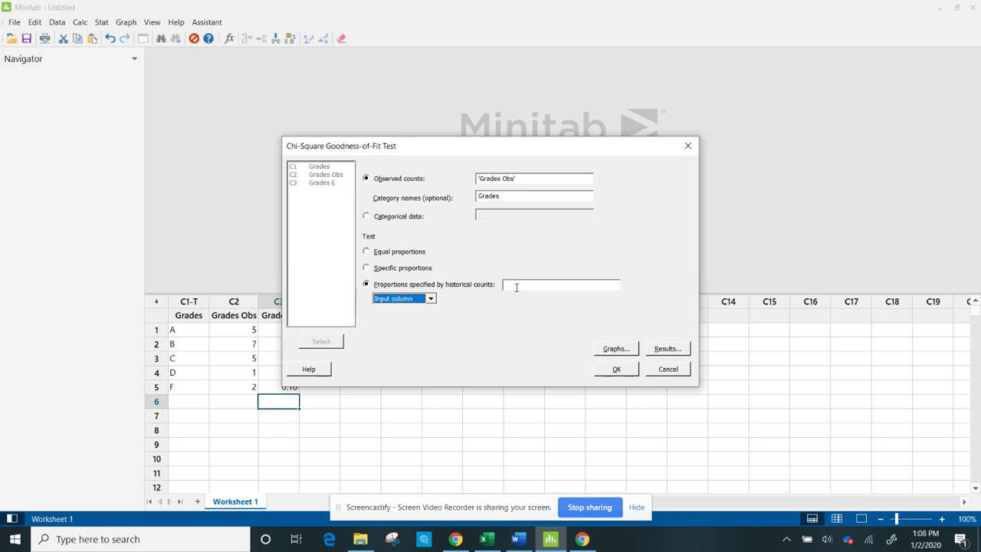
click(516, 286)
double_click(323, 175)
drag(438, 147, 560, 41)
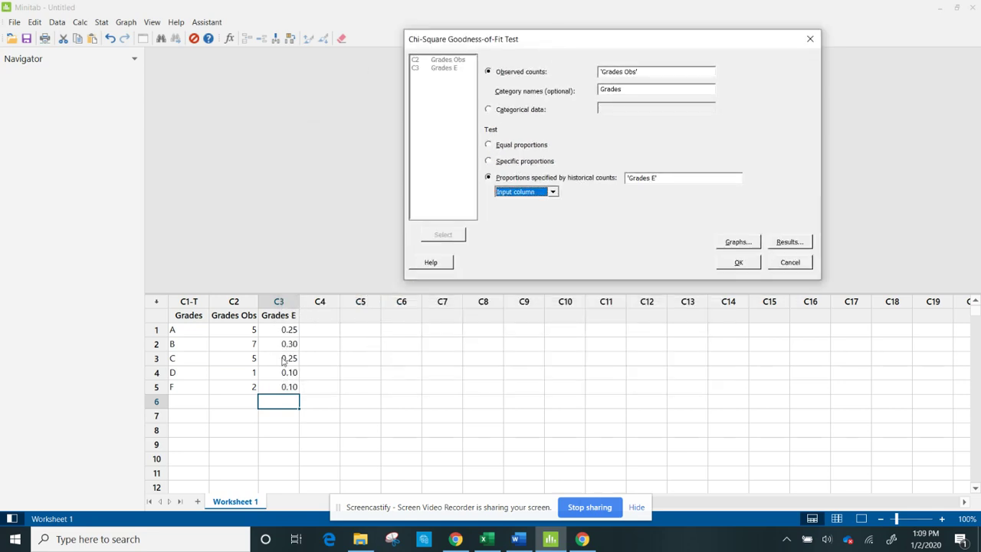
click(736, 262)
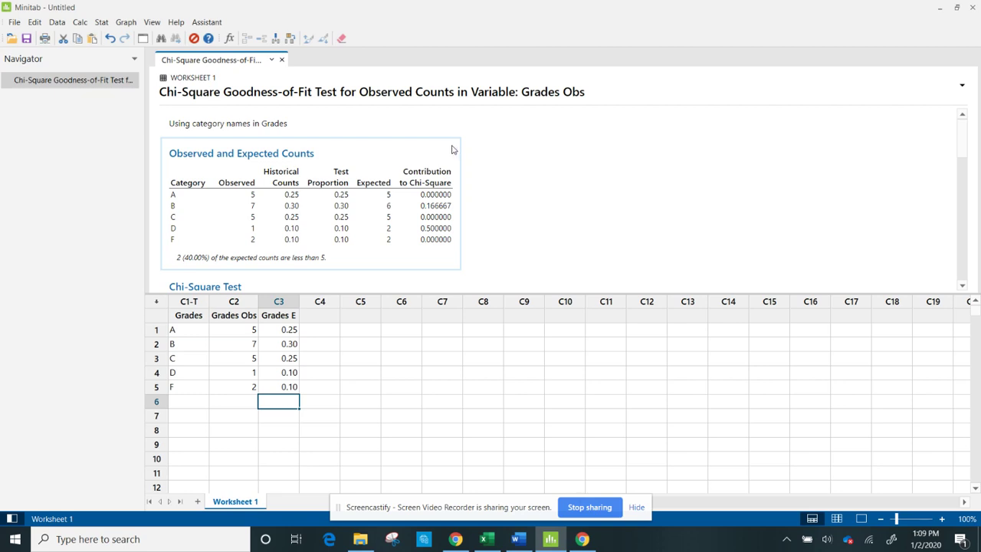
right_click(452, 150)
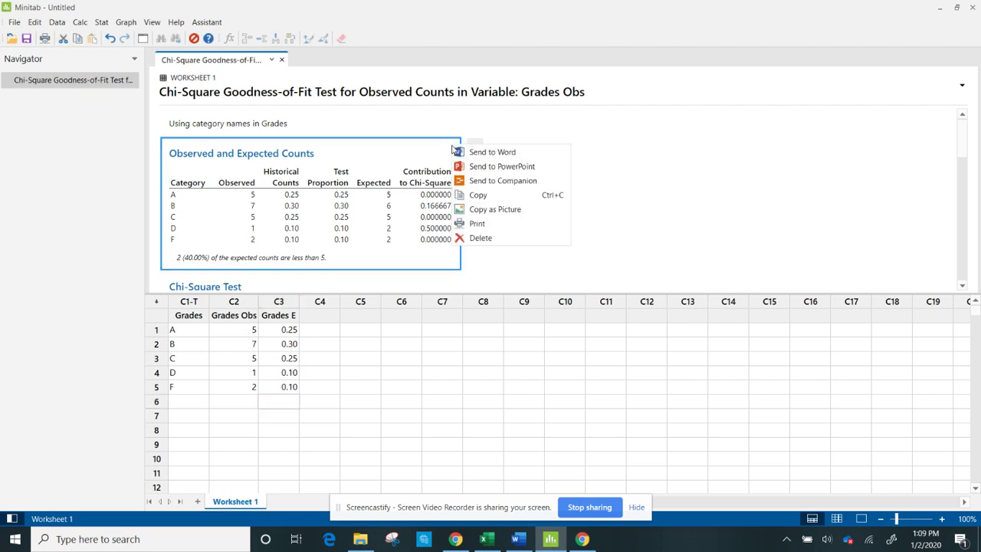
click(490, 209)
Paste the Observed and Expected Counts table on a new line below question 2.
click(518, 539)
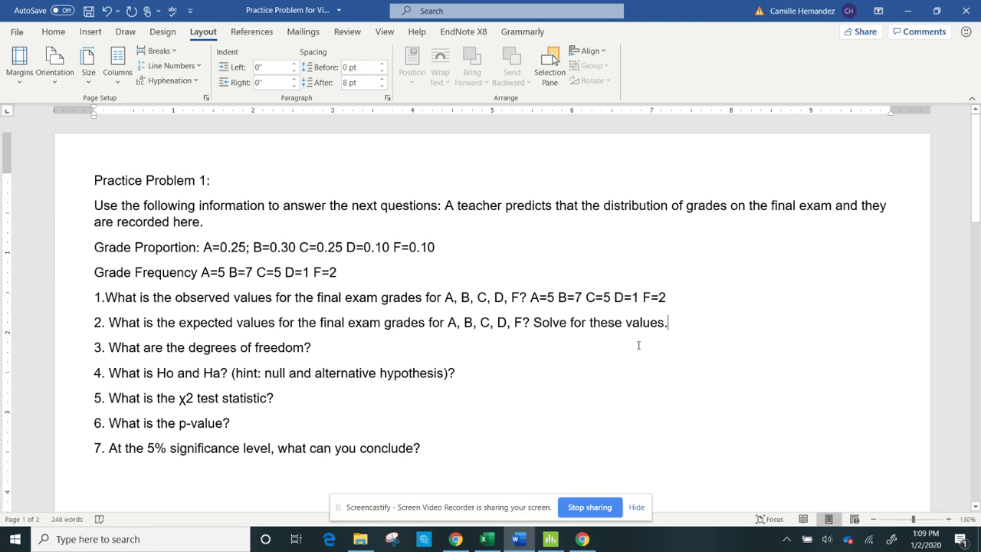
click(710, 318)
key(Return)
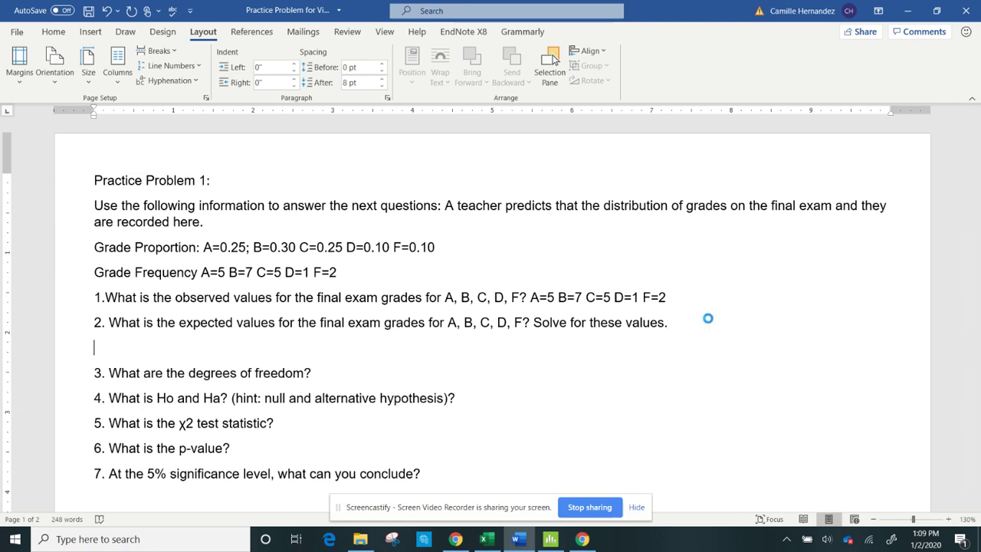
key(ctrl+v)
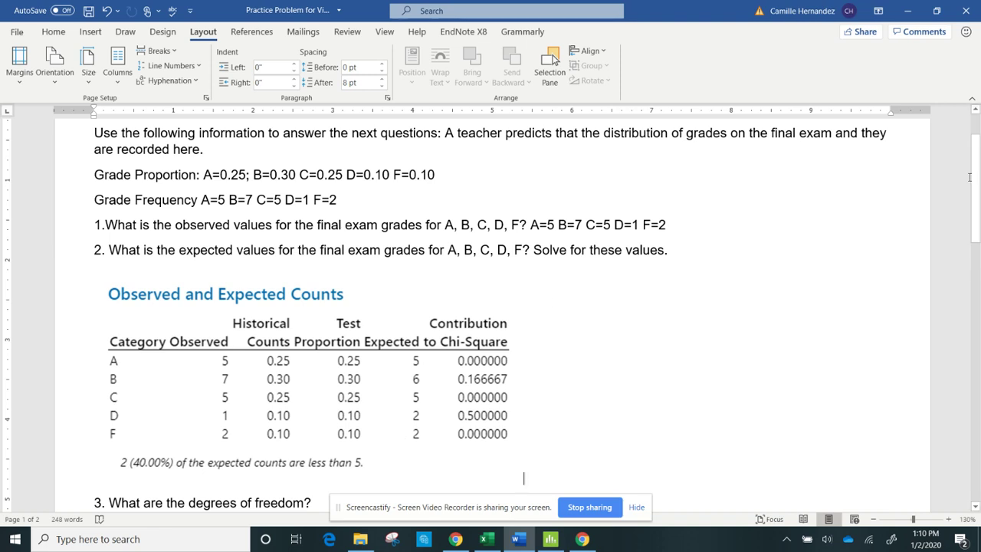
drag(976, 177, 979, 230)
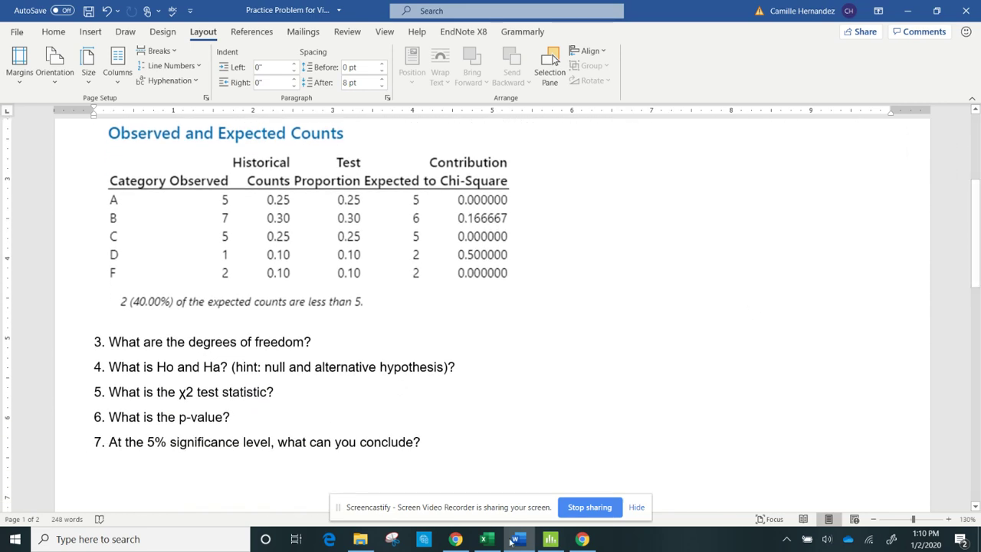
Copy Minitab's Chi-Square Test table (DF 4, Chi-Sq 0.666667, P-Value 0.955) as a picture.
click(550, 538)
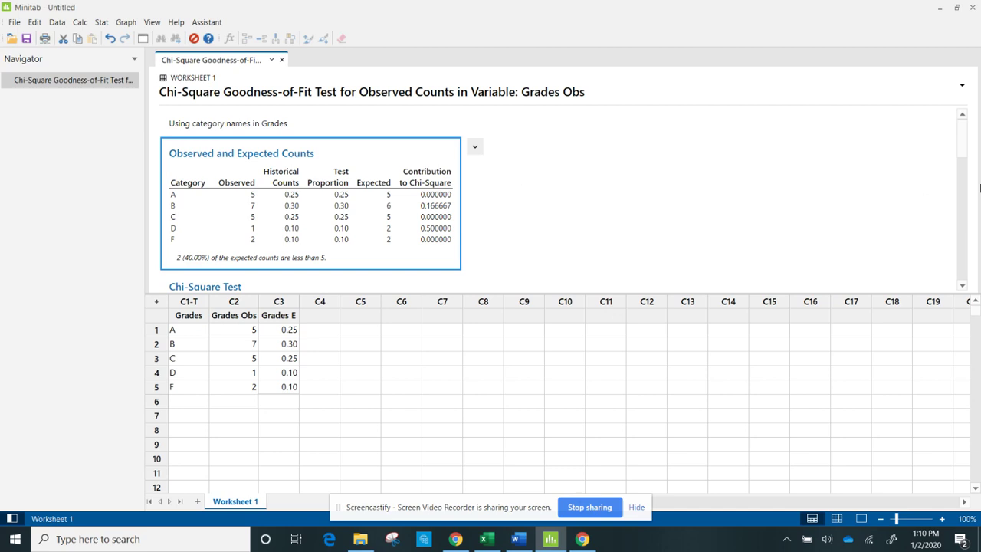
click(962, 285)
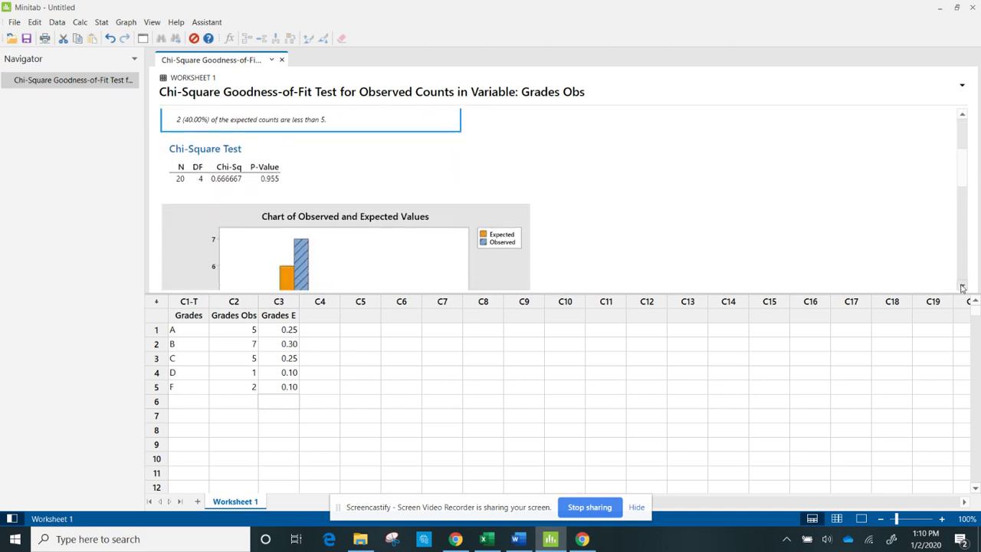
click(962, 286)
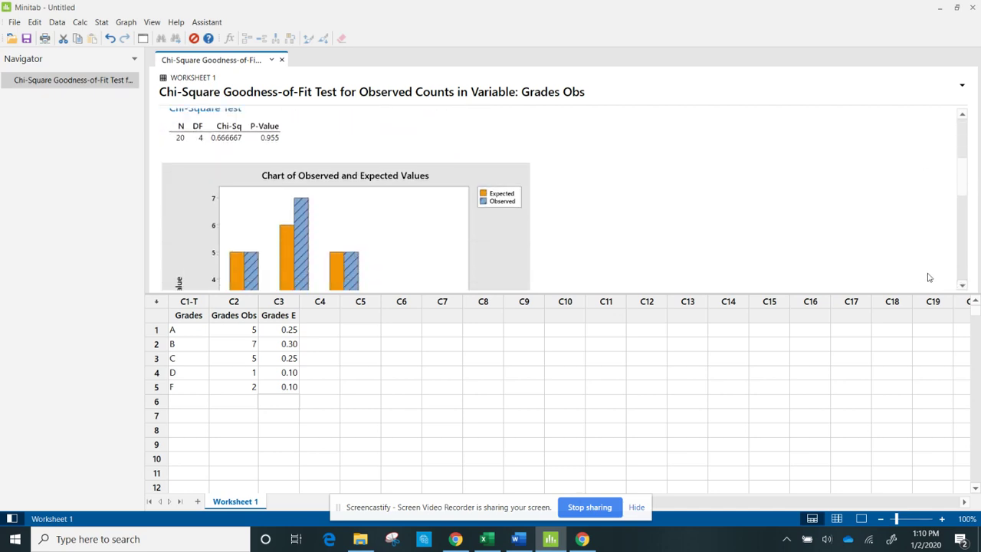
click(962, 114)
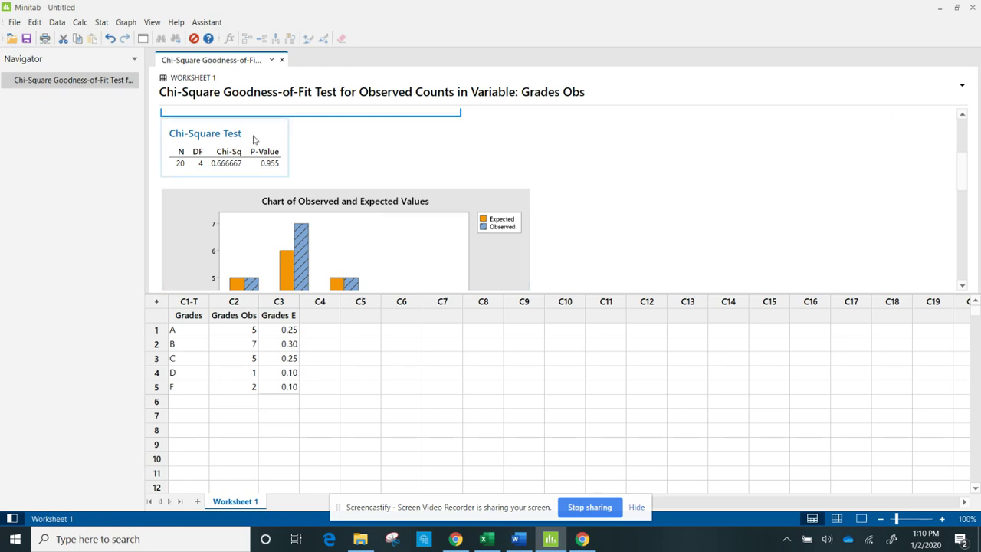
click(303, 126)
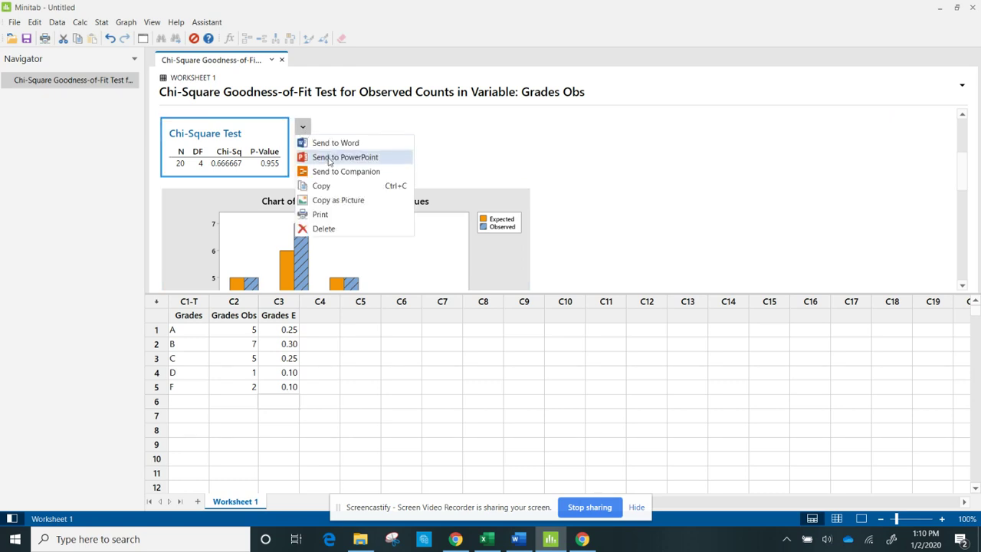
click(329, 201)
Paste the Chi-Square Test table on a new line below the counts table.
click(518, 539)
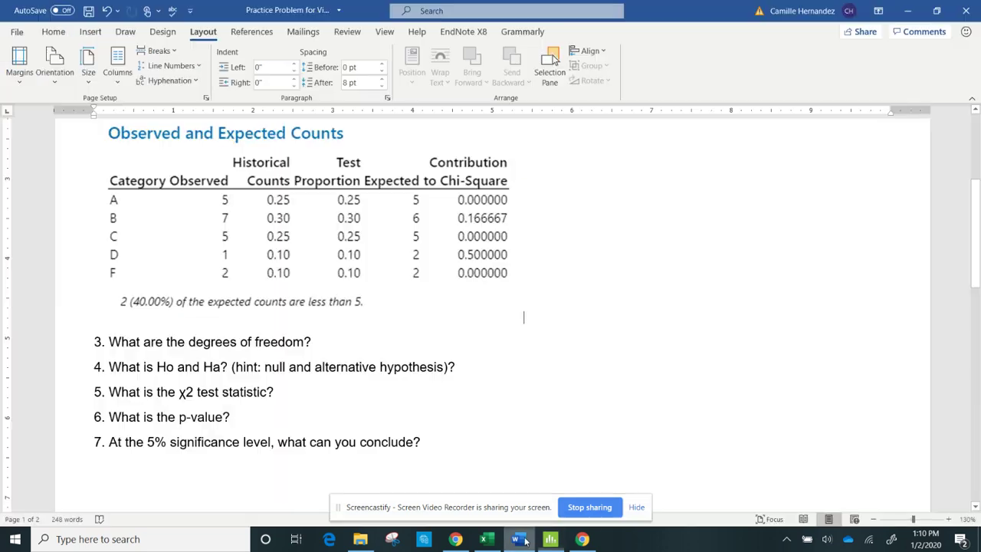
click(353, 322)
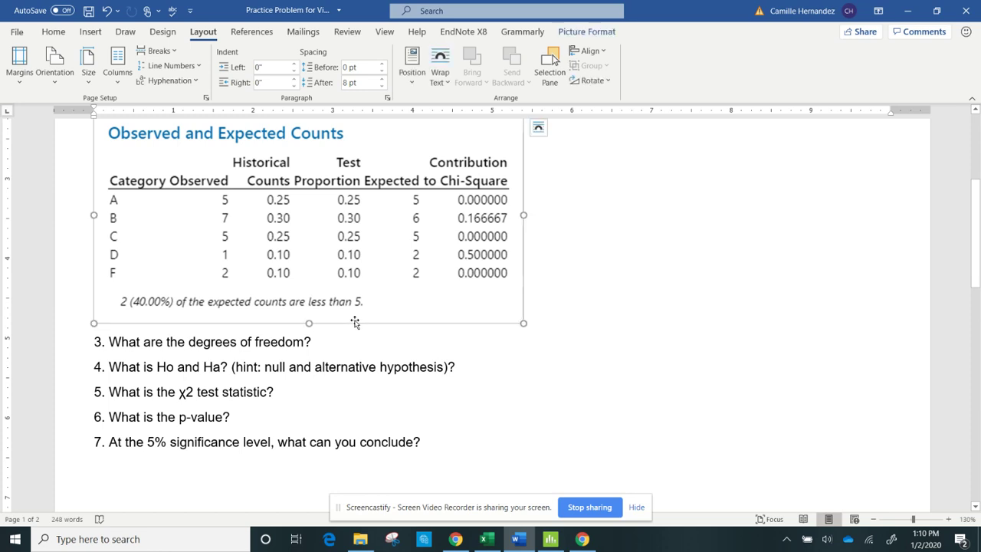
click(536, 318)
key(Return)
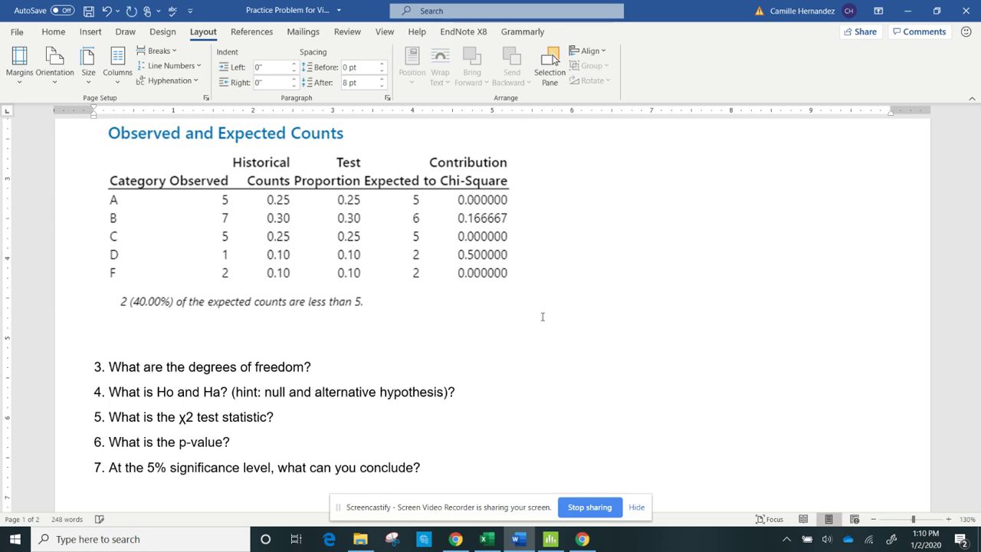
key(ctrl+v)
drag(976, 201, 976, 241)
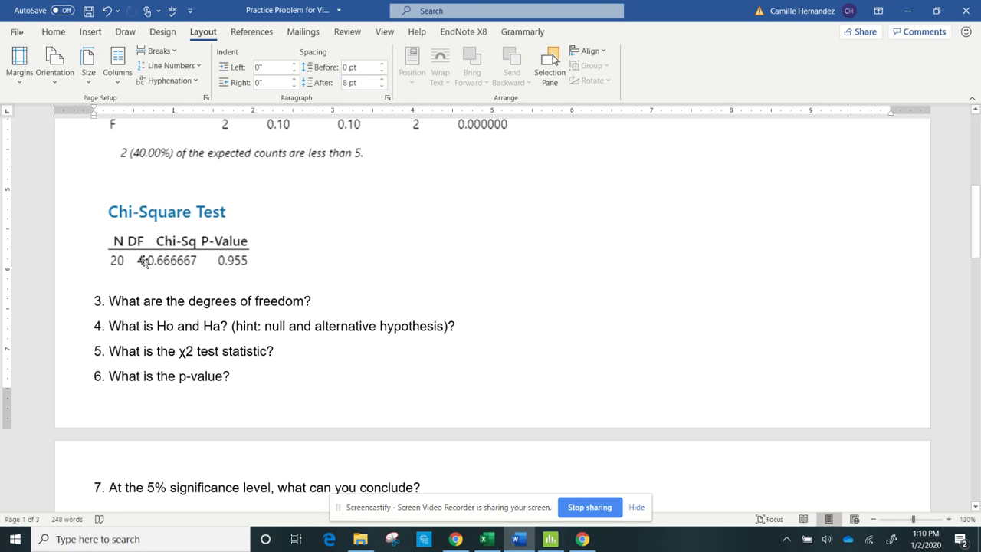
Answer question 3 with 4 degrees of freedom and begin question 4's 'Ho: The proport…' answer.
click(314, 297)
text(4)
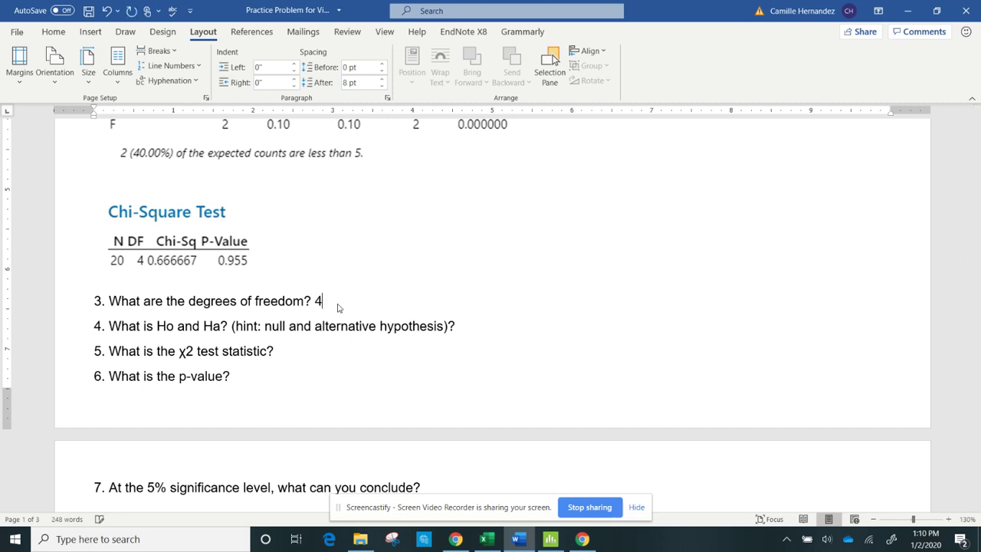
click(491, 325)
text(Ho: The prop)
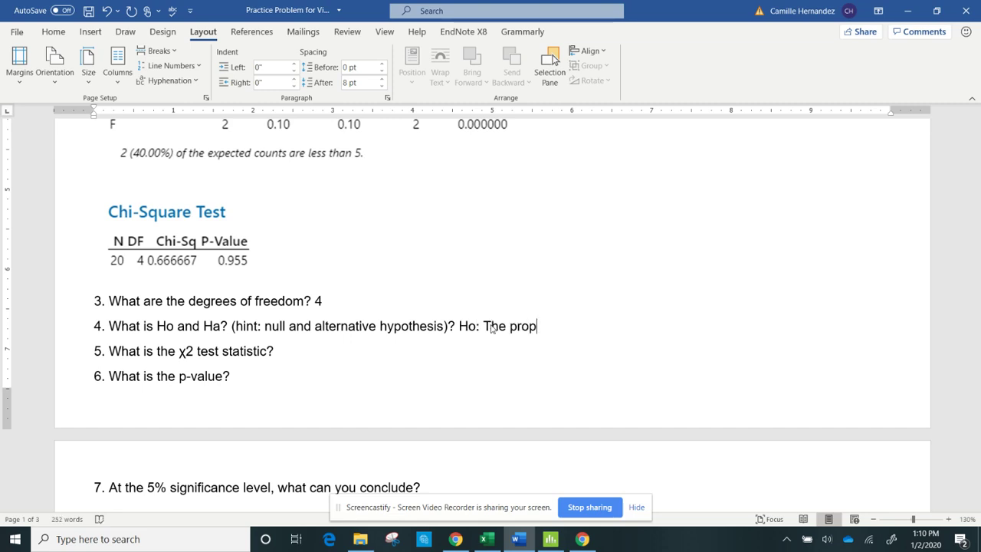
text(ort)
Finish the Ho sentence as 'Ho: The proportions are as followed:'.
key(BackSpace)
text(rtions are as fol)
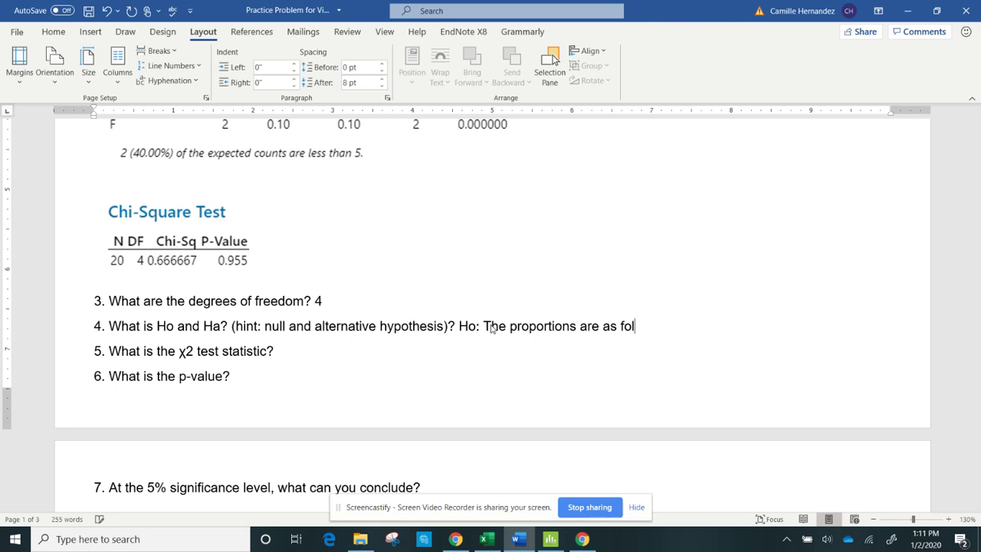
text(lwoed)
key(BackSpace)
key(BackSpace)
key(BackSpace)
key(BackSpace)
text(owed:)
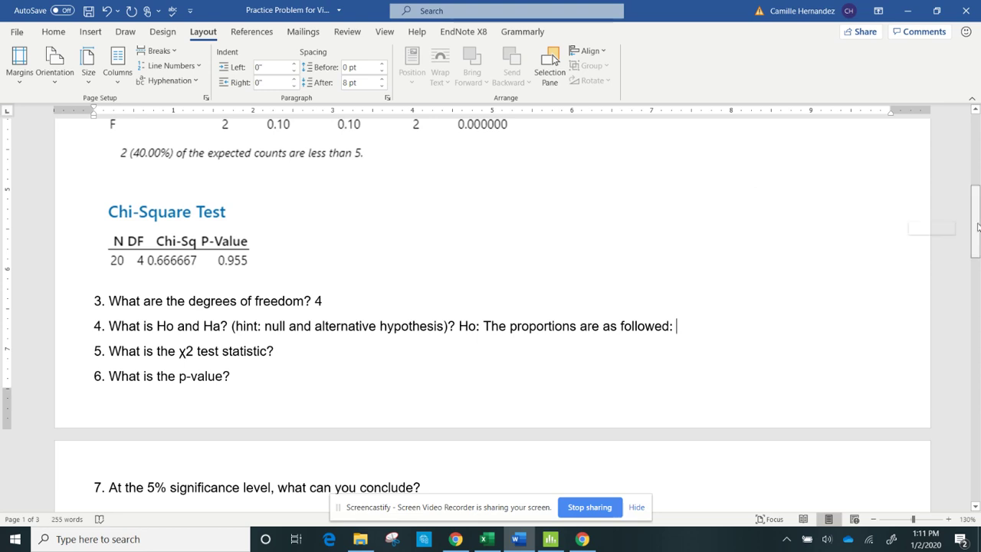
drag(975, 229, 954, 178)
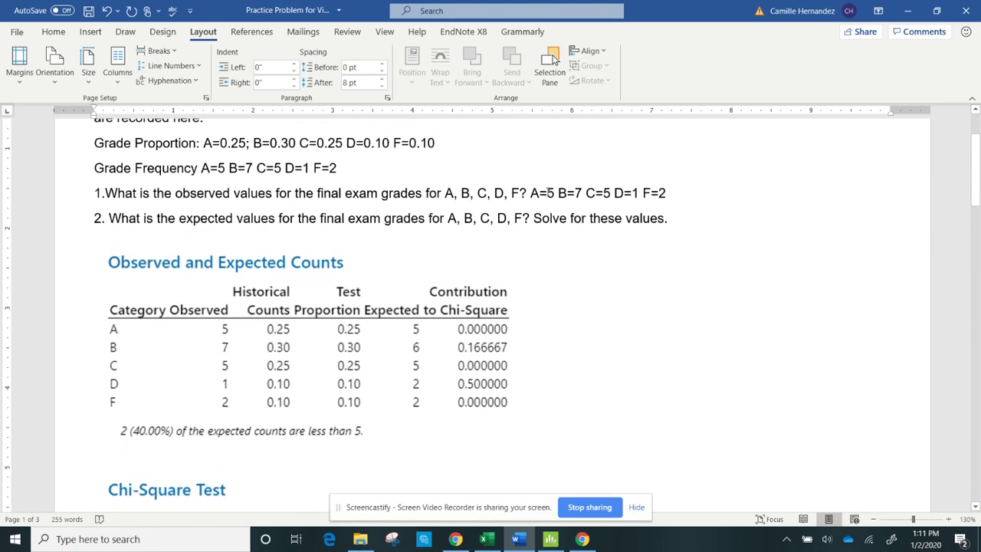
Paste the grade proportions A=0.25 through F=0.10 into the Ho answer and relabel A as Pa.
drag(205, 142, 443, 144)
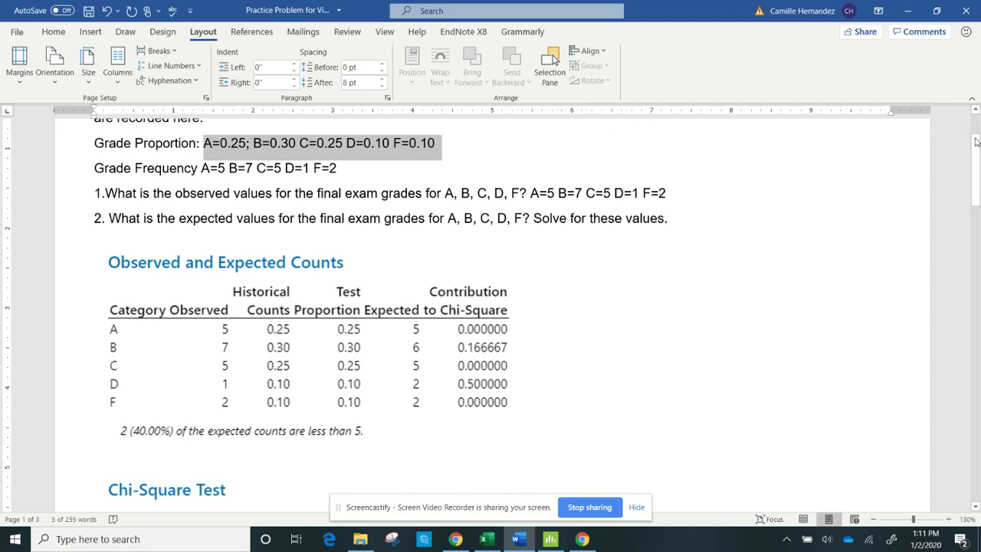
drag(976, 142, 974, 202)
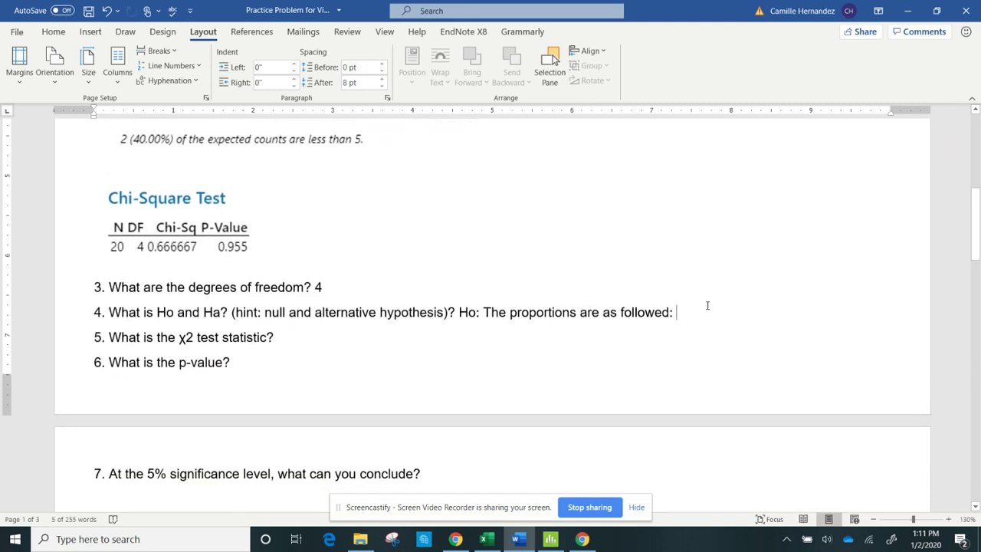
click(709, 307)
key(ctrl+v)
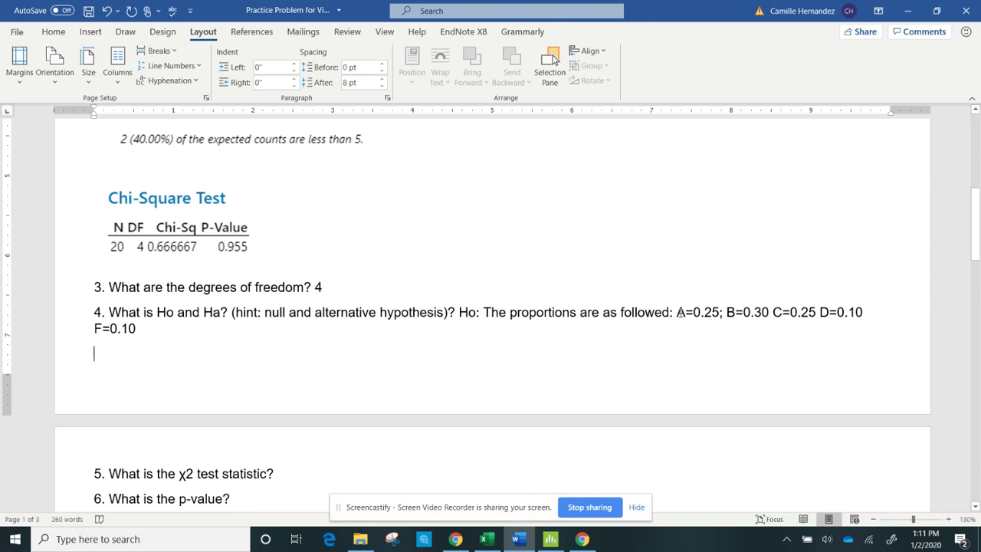
text(P)
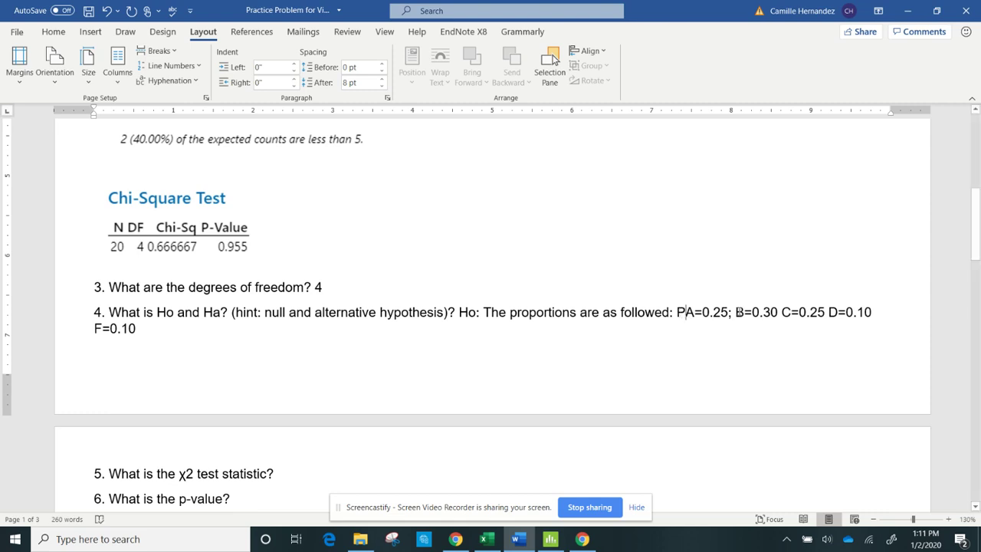
key(Delete)
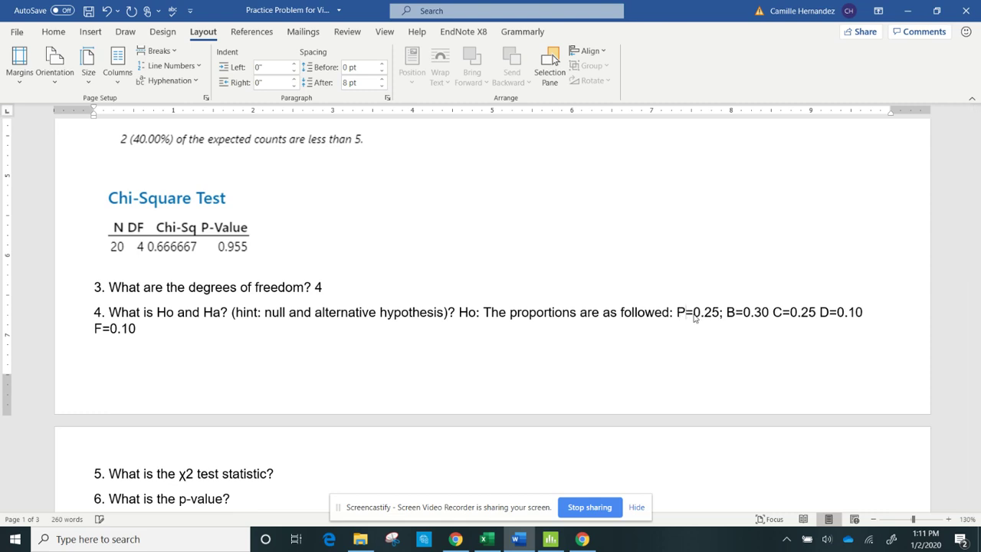
text(a)
click(728, 313)
key(BackSpace)
Relabel the remaining proportions B, C, D, F as Pb, Pc, Pd, Pf.
click(741, 311)
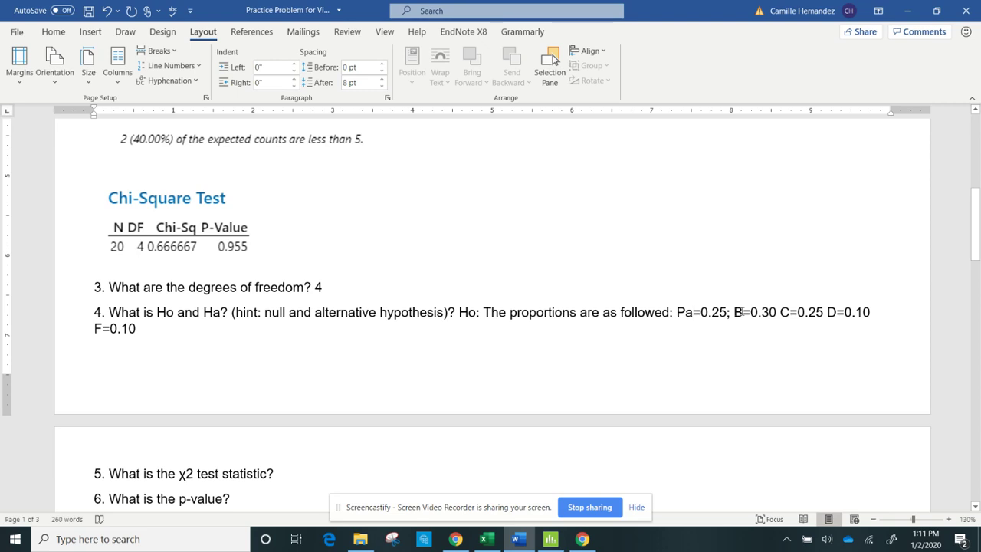
key(BackSpace)
text(Pb)
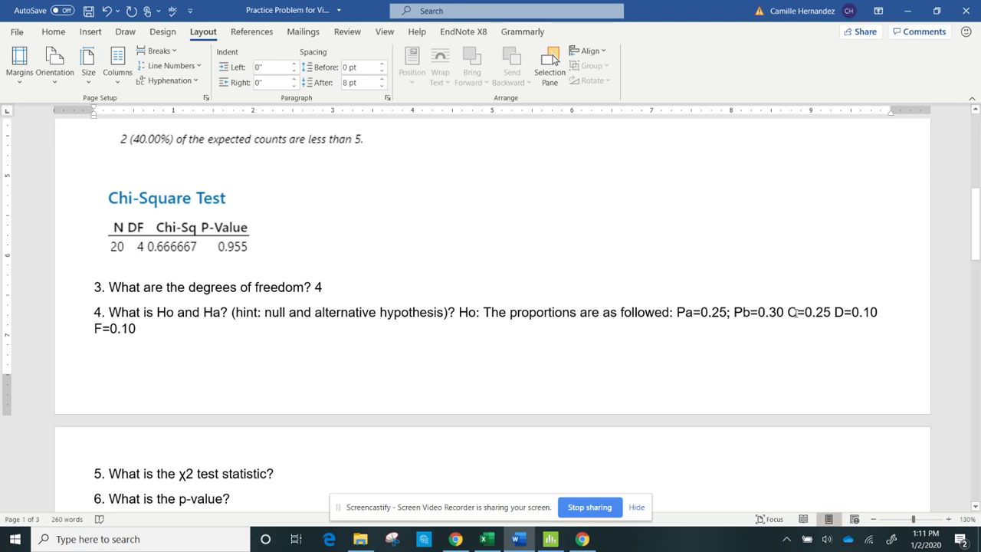
click(795, 311)
key(BackSpace)
text(Pc)
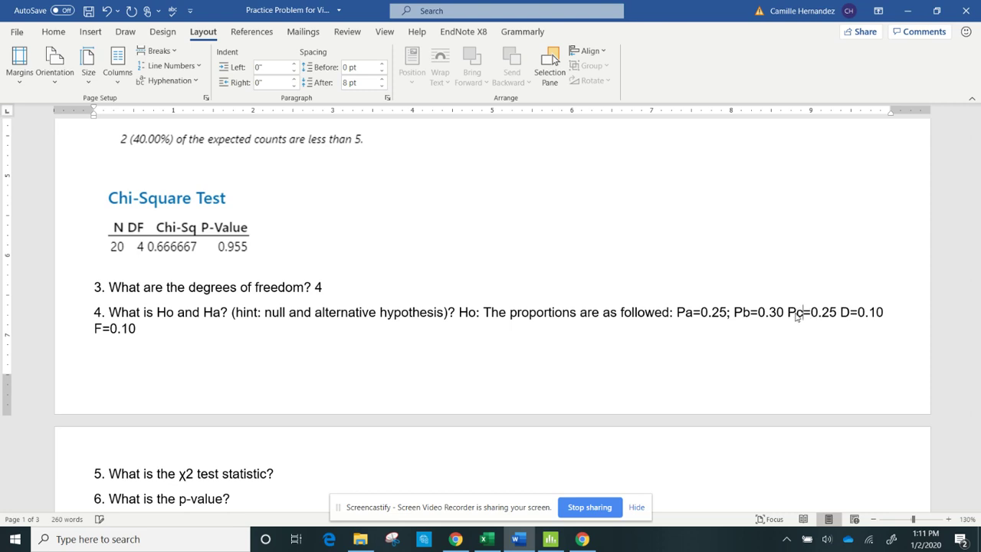
click(851, 312)
key(BackSpace)
text(Pd)
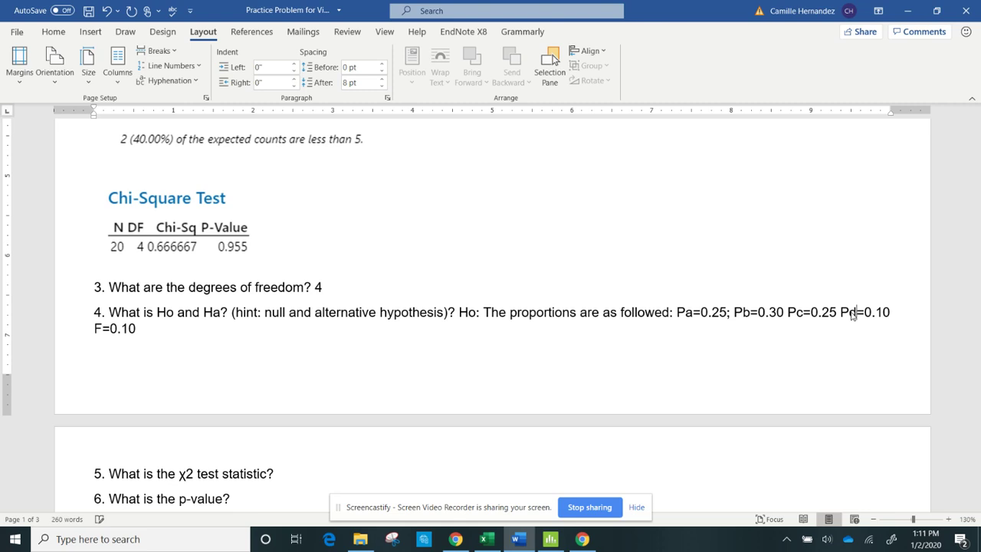
click(102, 328)
key(BackSpace)
text(Pf)
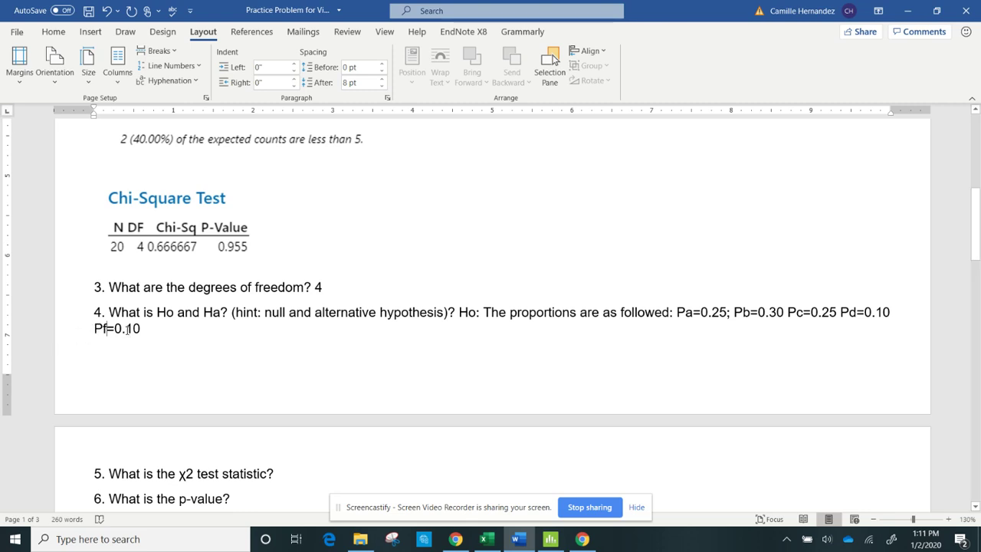
Move the Ho answer onto its own line and separate the proportions with semicolons.
click(459, 312)
key(Return)
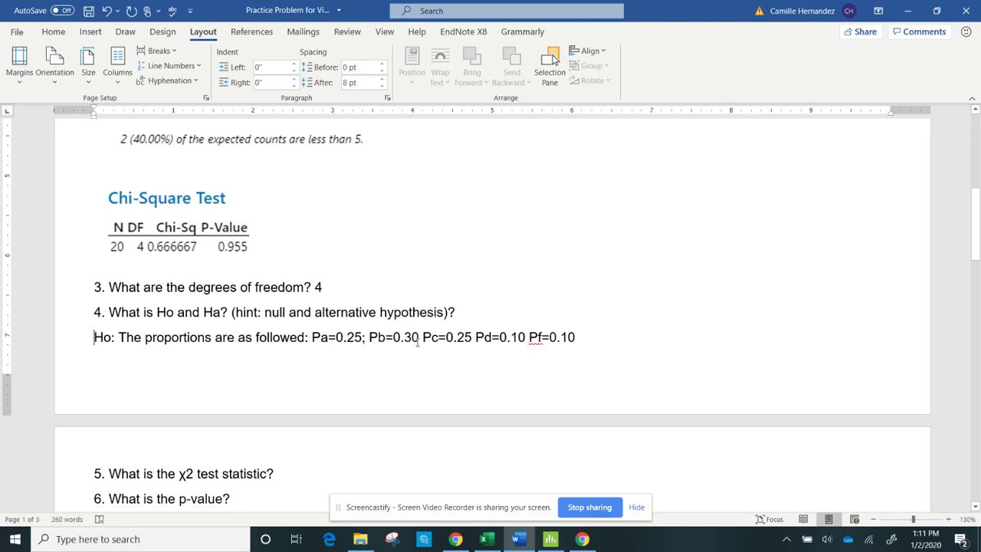
text(;)
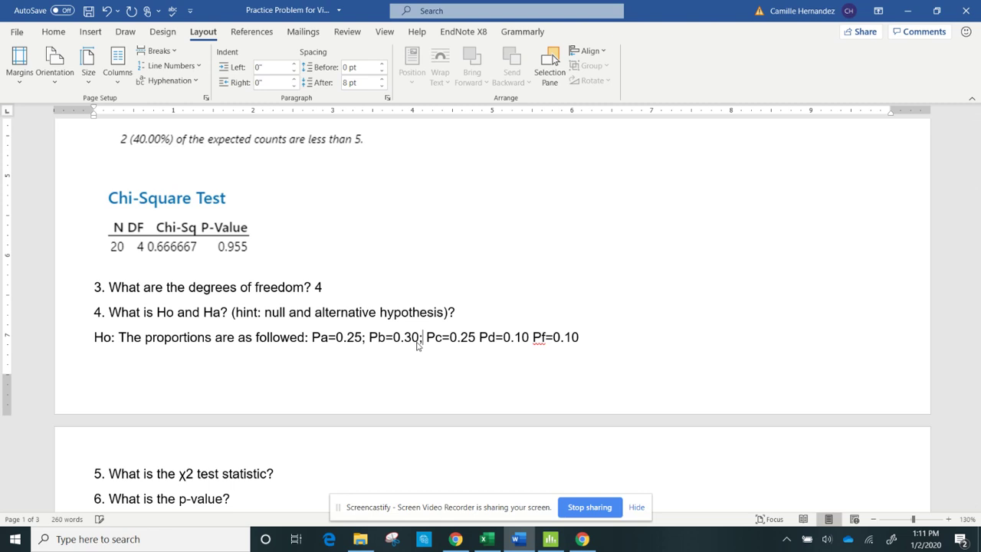
click(476, 337)
text(;)
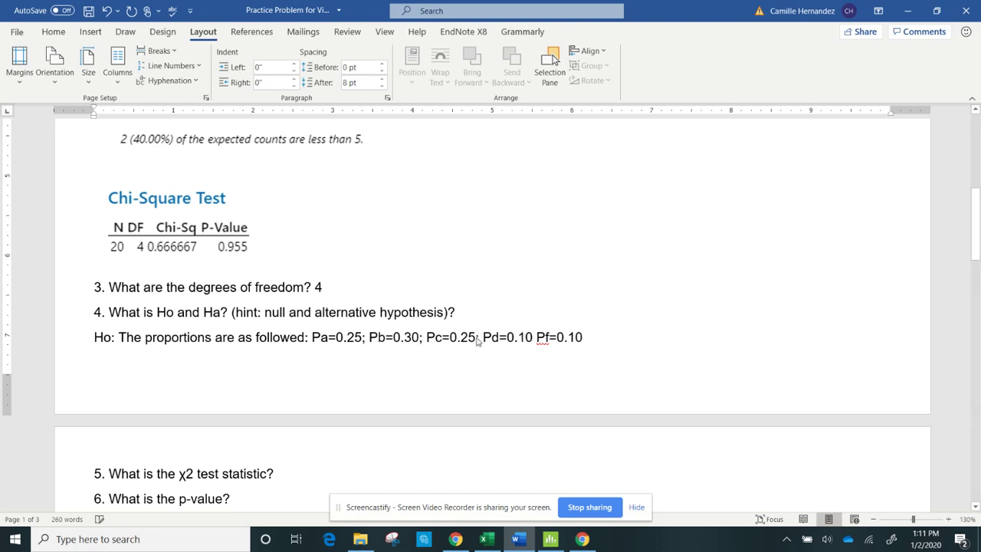
click(534, 337)
text(; )
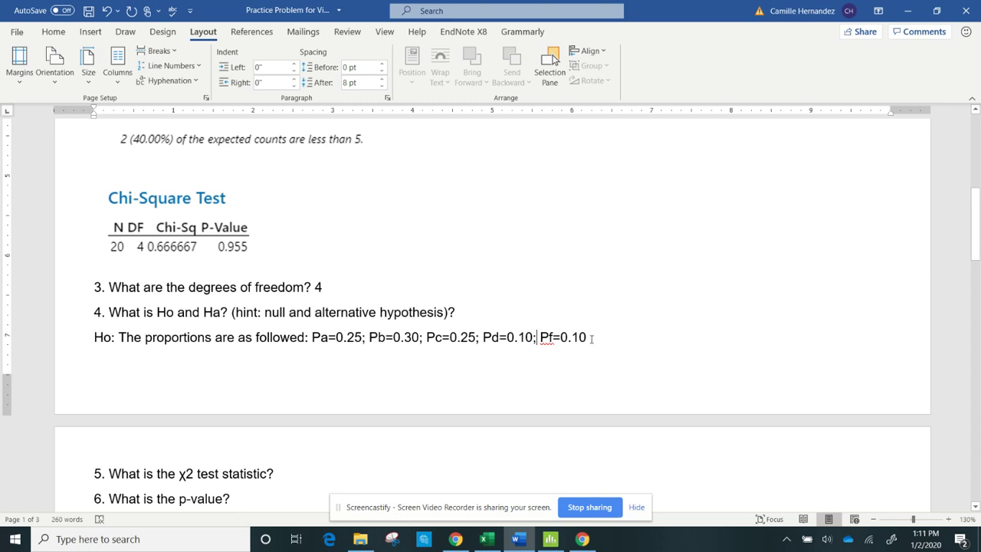
text(;)
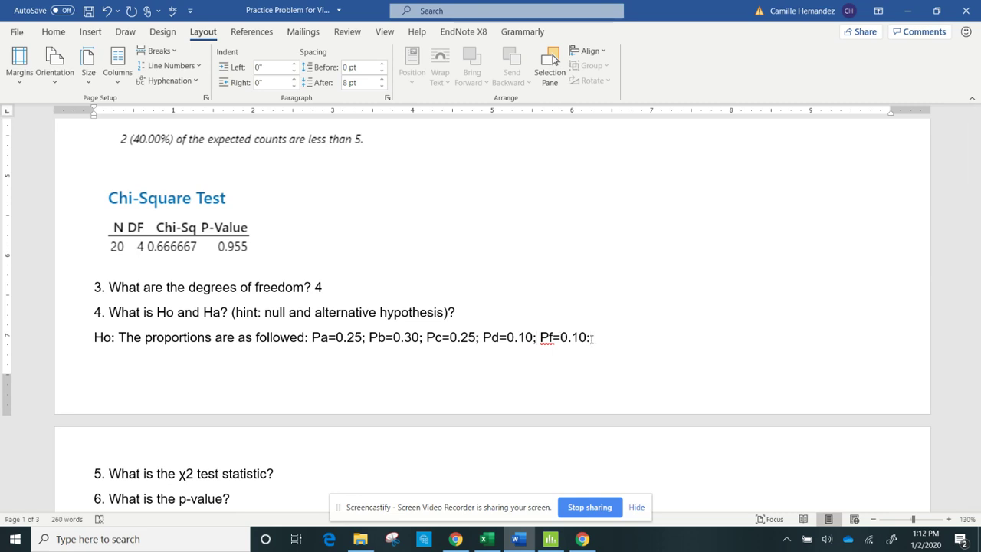
Add the line 'Ha: The proportions are not as followed.' below Ho, correcting its spelling.
key(Return)
text(Ha:)
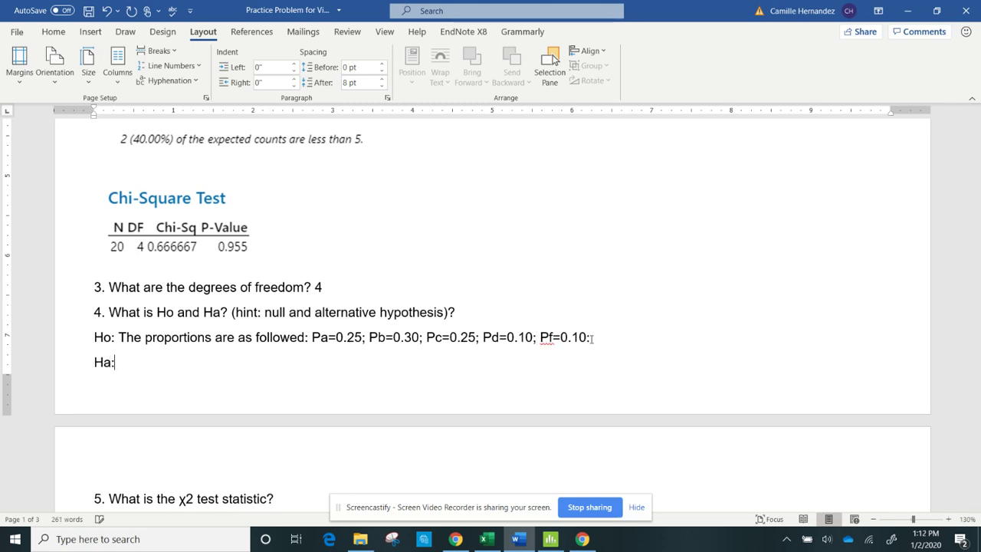
text( The prop)
text(t)
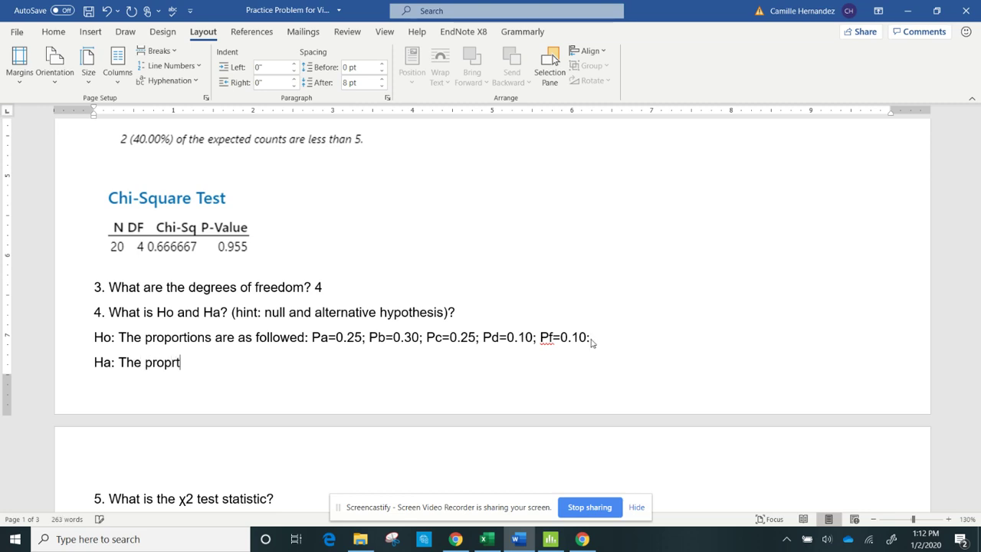
text(o)
key(BackSpace)
key(BackSpace)
text(rin)
key(BackSpace)
key(BackSpace)
text(io)
key(BackSpace)
key(BackSpace)
text(tions a)
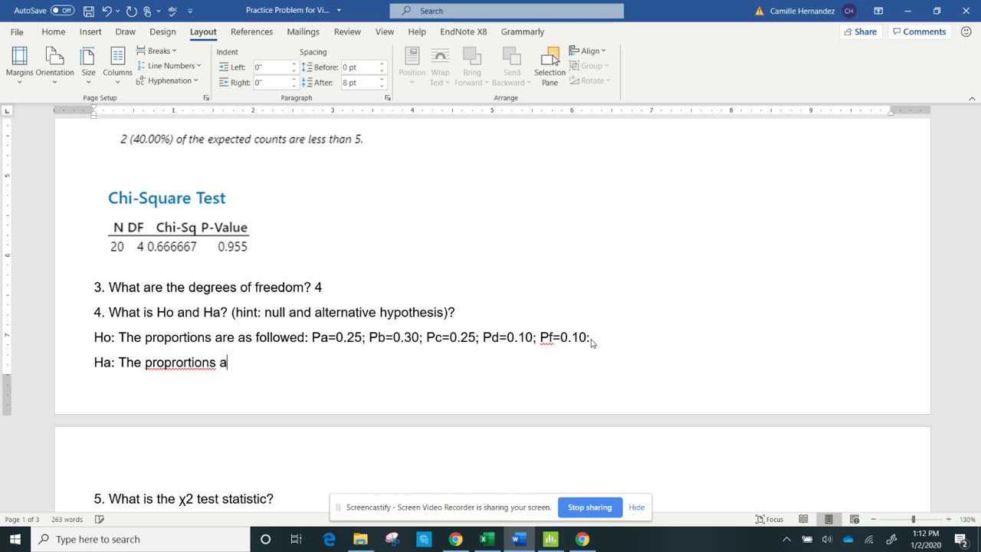
text(re not as f)
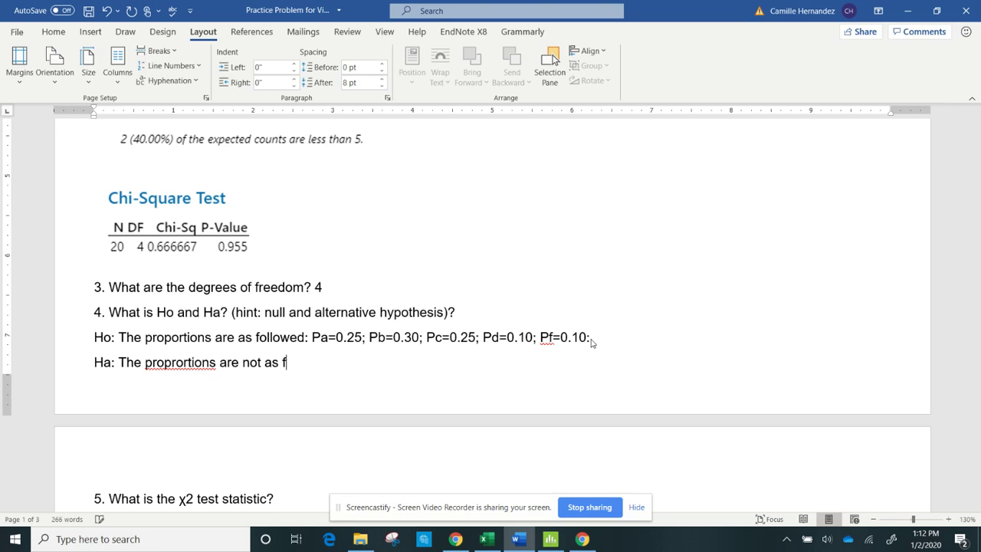
text(ollowed.)
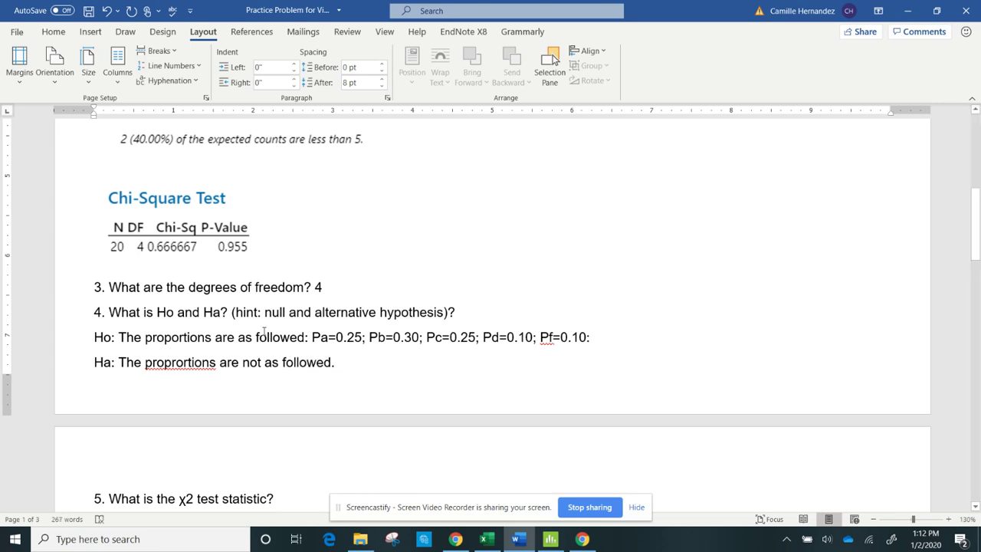
right_click(183, 362)
click(276, 194)
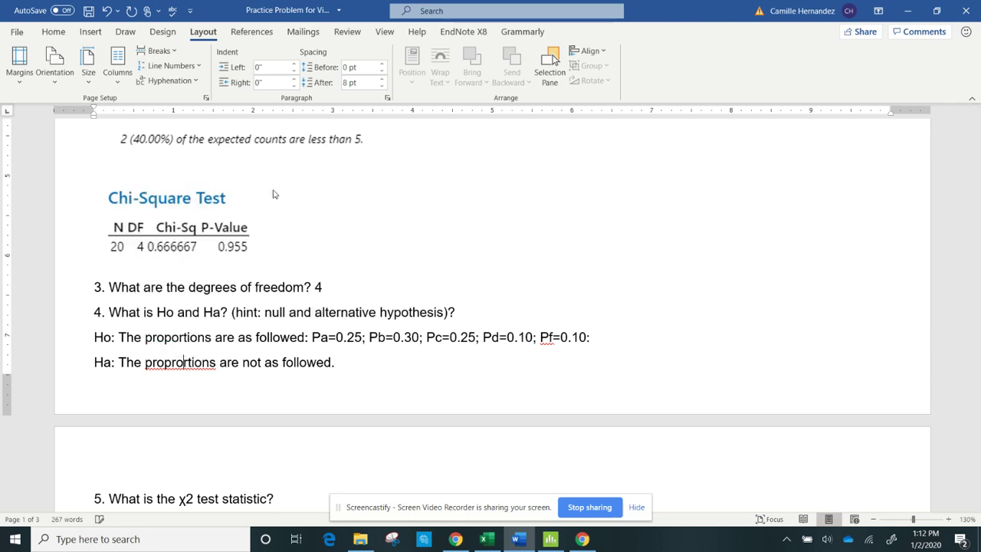
click(346, 363)
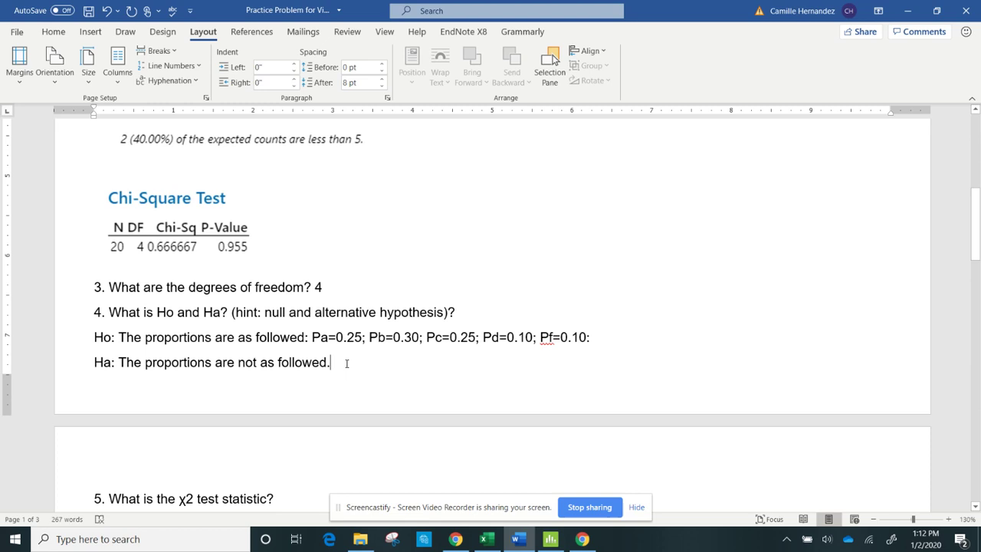
Append 'OR At least one proportion is different for what was given.' to the Ha line.
text(O)
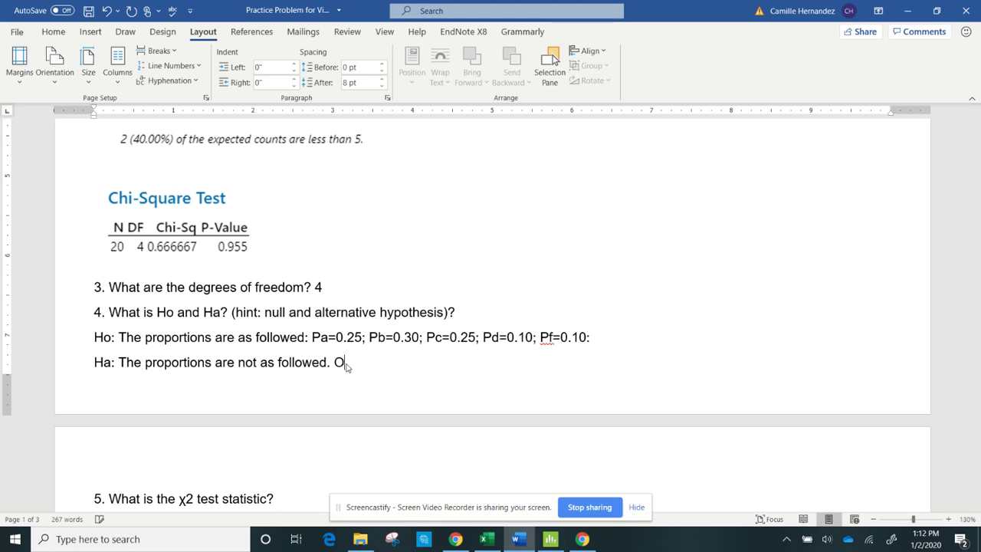
text(R At leas)
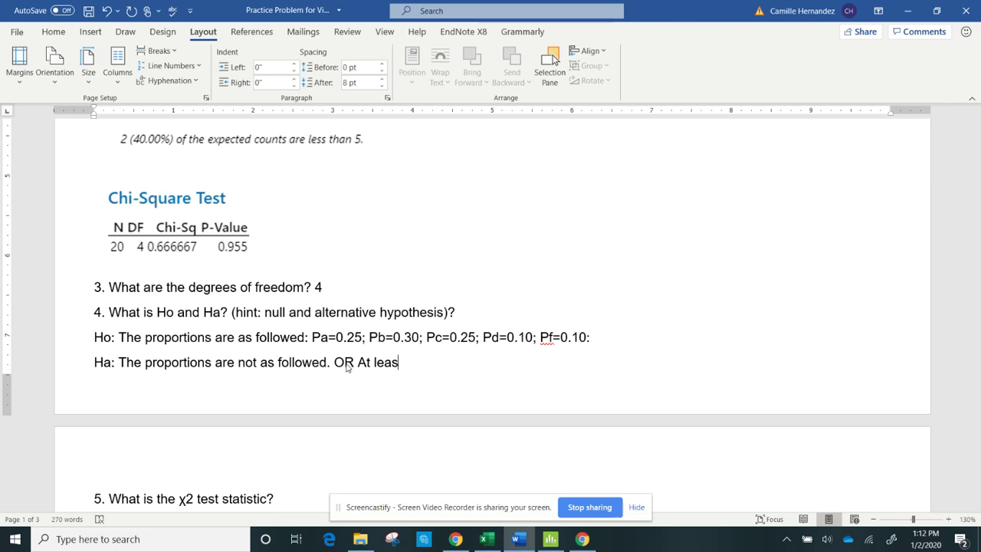
text(t one proportion is d)
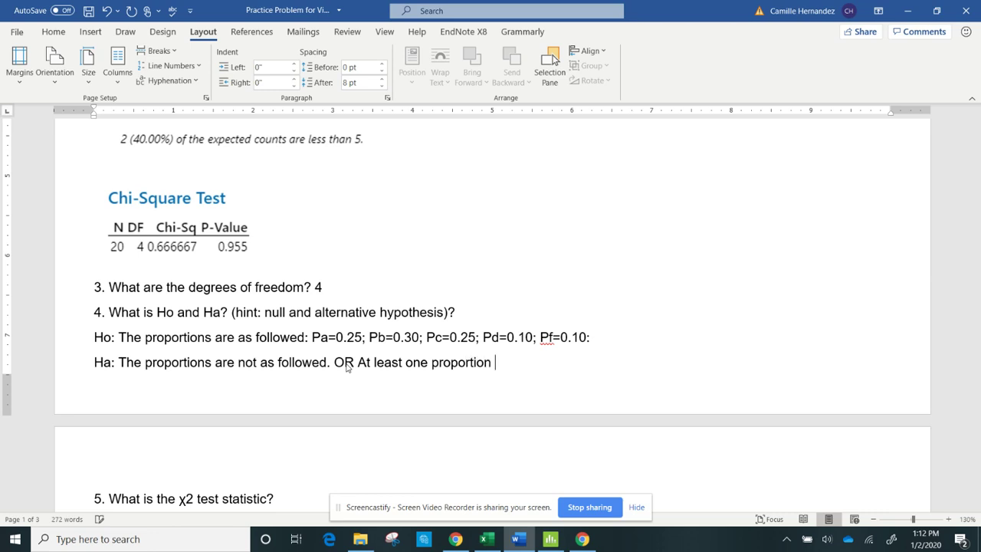
text(iff)
key(BackSpace)
key(BackSpace)
text(fferent for w)
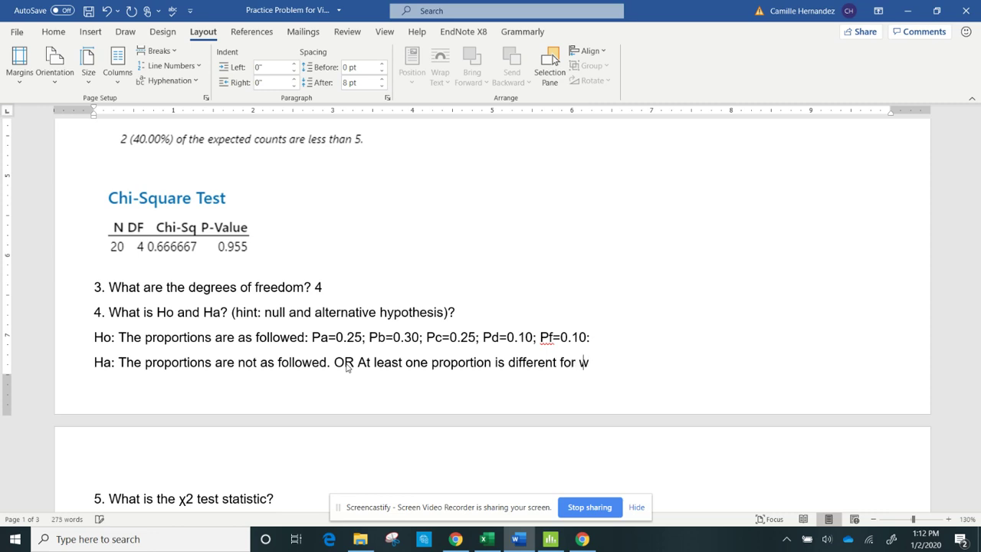
text(hat was given.)
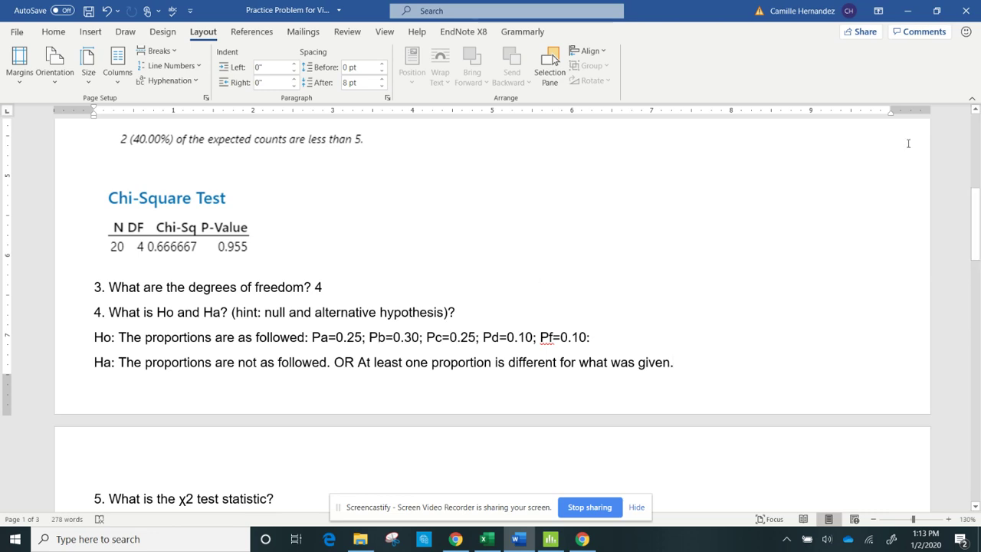
Answer question 5 with '0.666667 or 0.667' and question 6 with the p-value 0.955.
drag(976, 222, 975, 232)
click(309, 436)
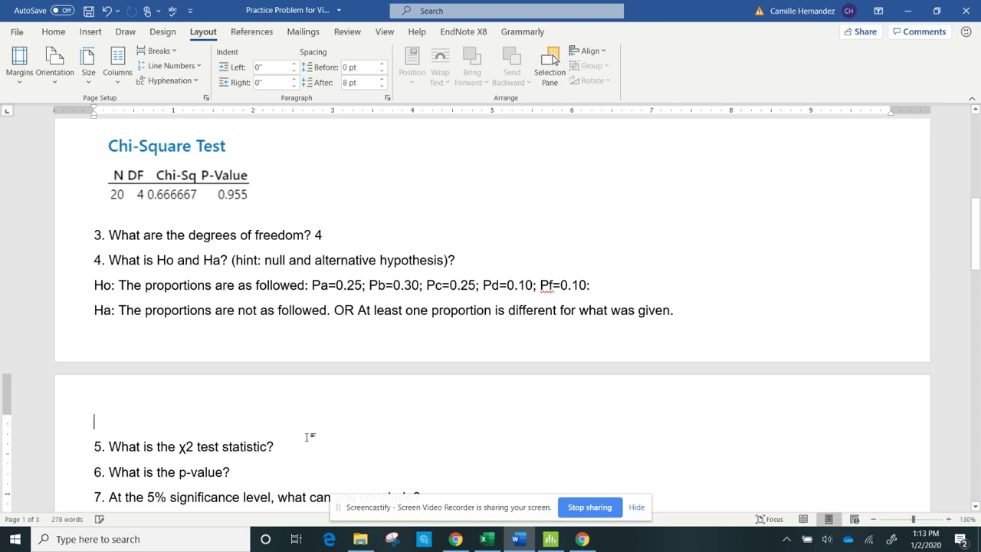
click(301, 447)
text(0.)
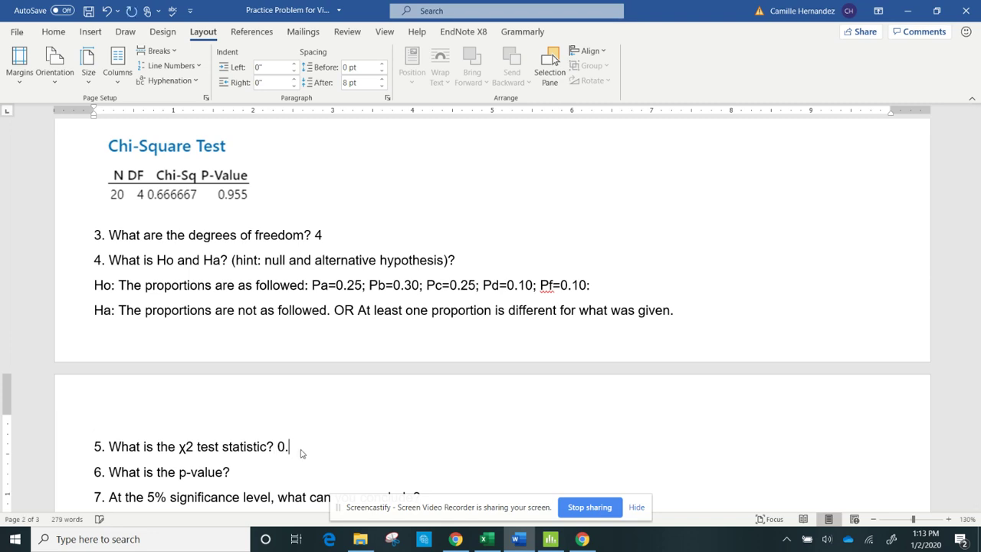
text(666667)
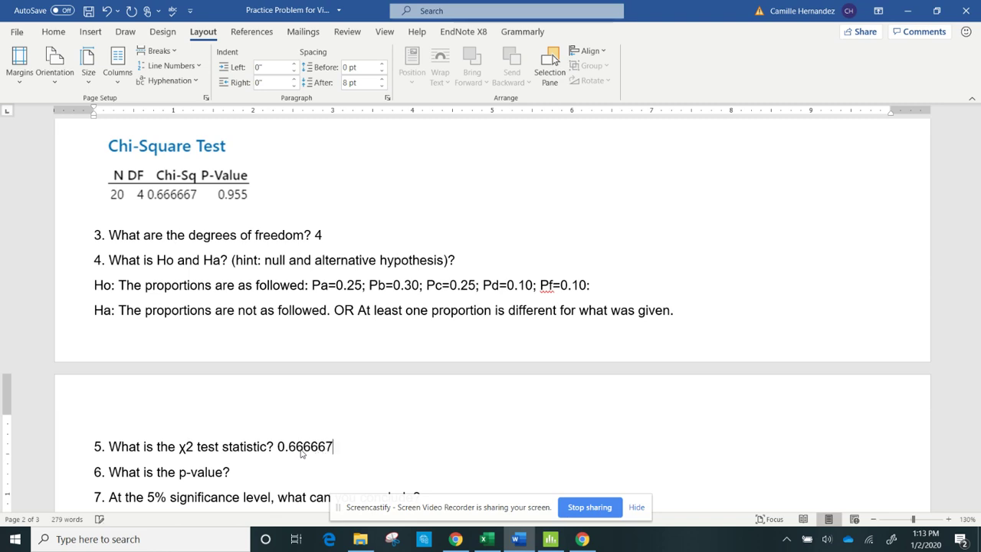
text( or 0.667 6.)
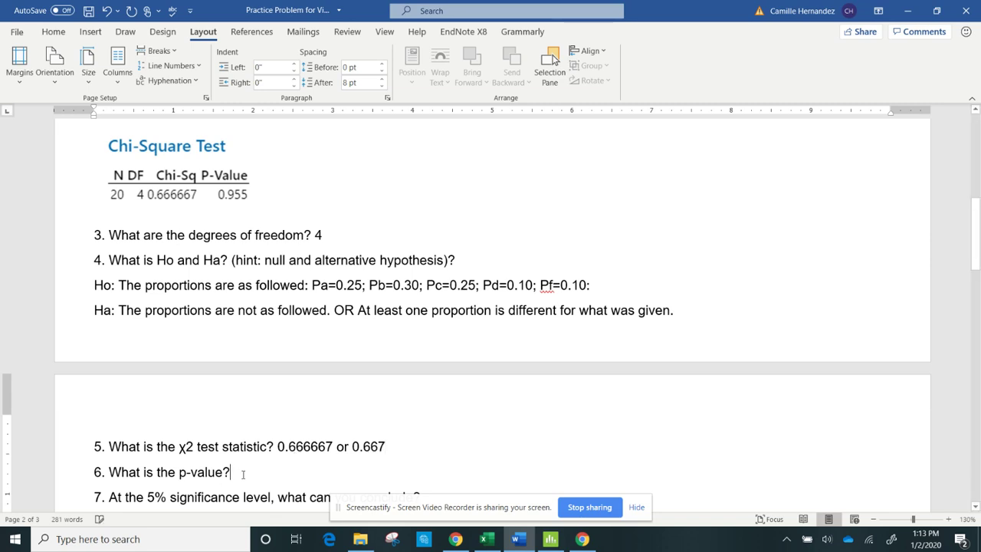
text( What is the p-value? 0.955)
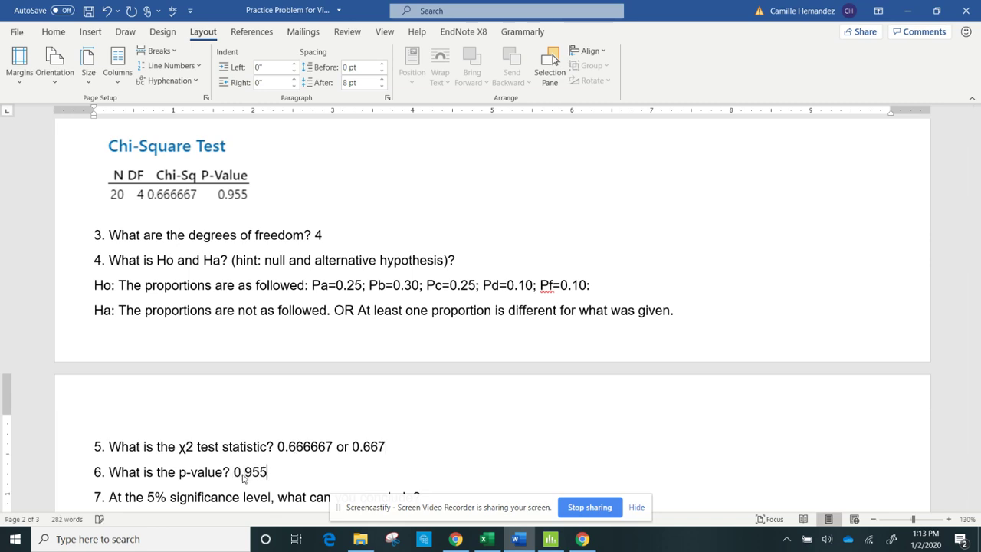
drag(977, 260, 978, 270)
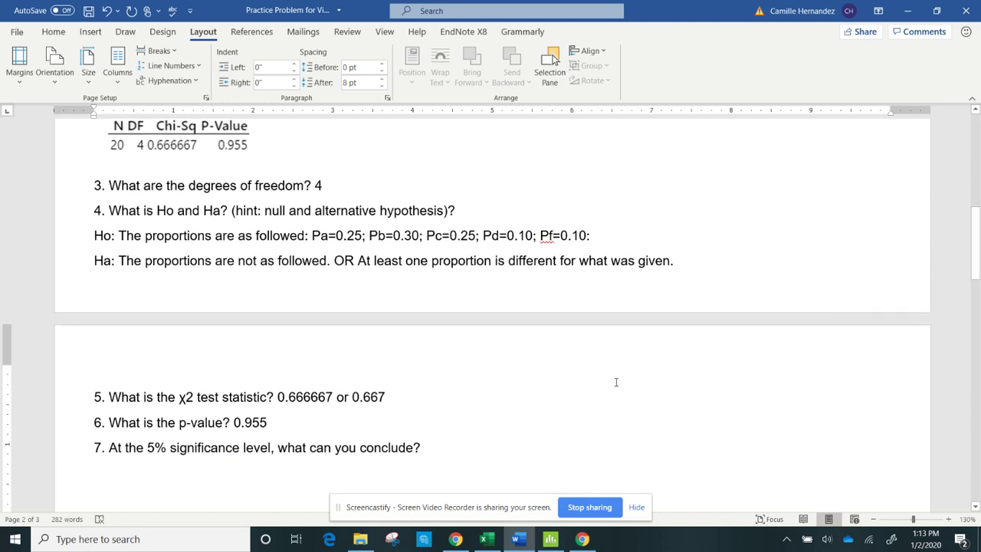
Finish item 7 with 'Level of significance (α) versus p-value' and start an unindented 'P-value' line below.
click(480, 452)
text(you conclude?)
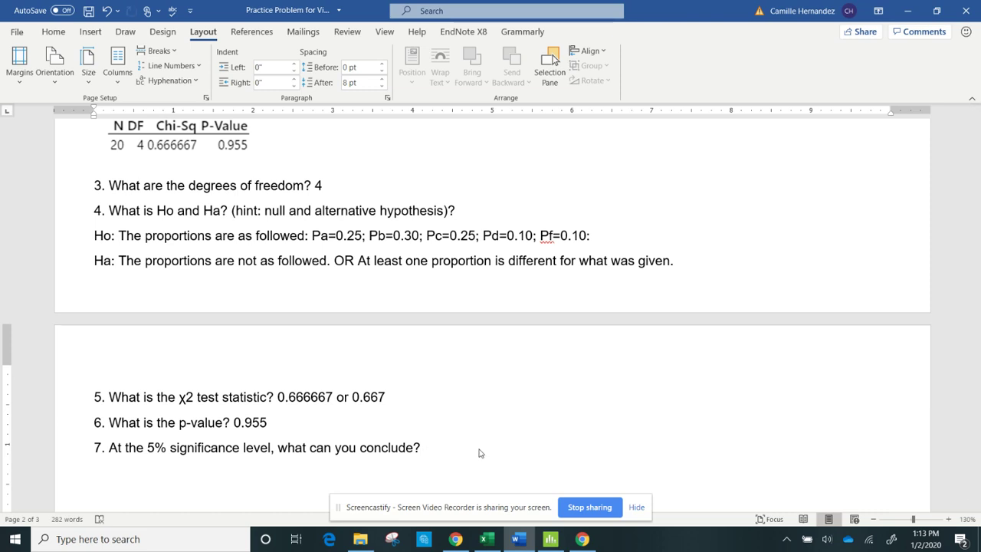
text(  Level of significance ()
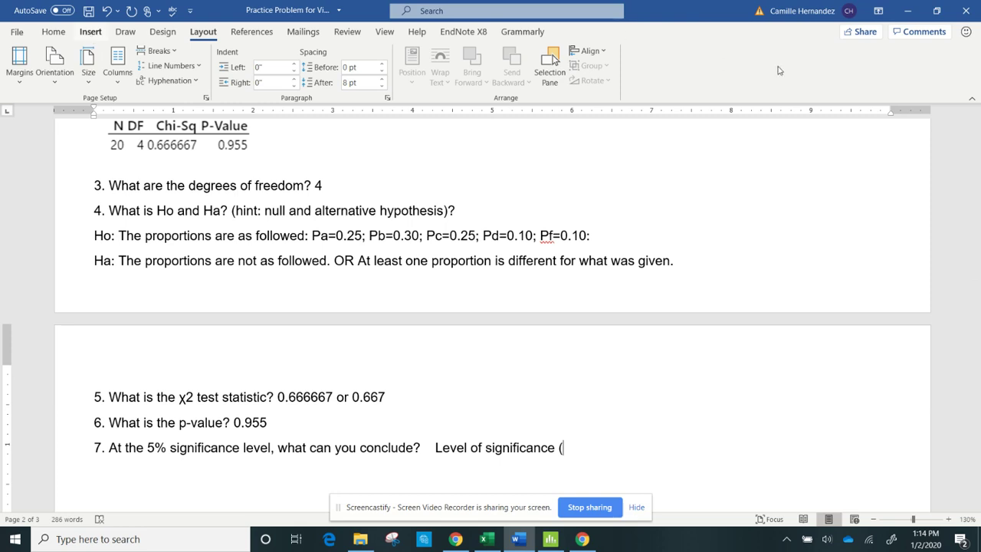
click(838, 66)
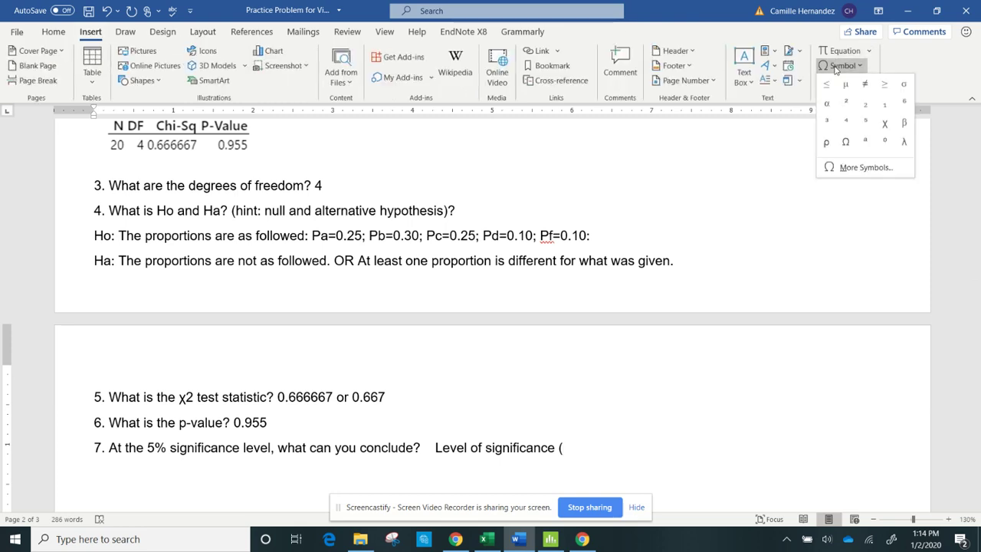
click(826, 103)
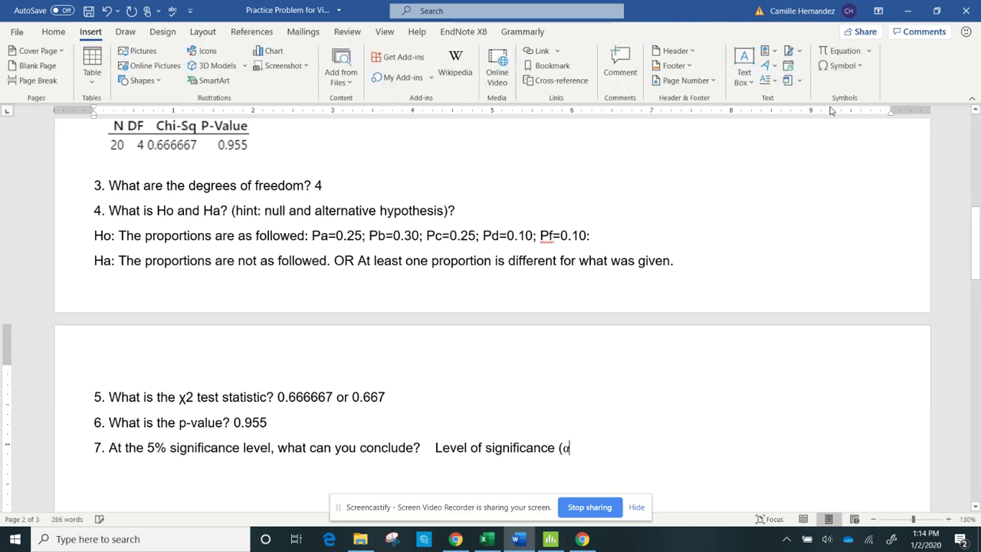
text())
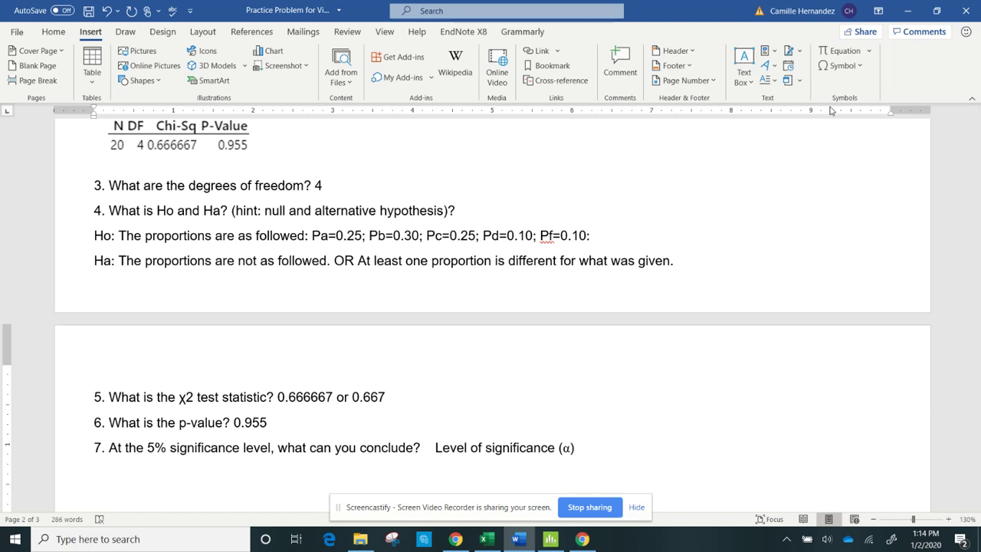
text( versus P)
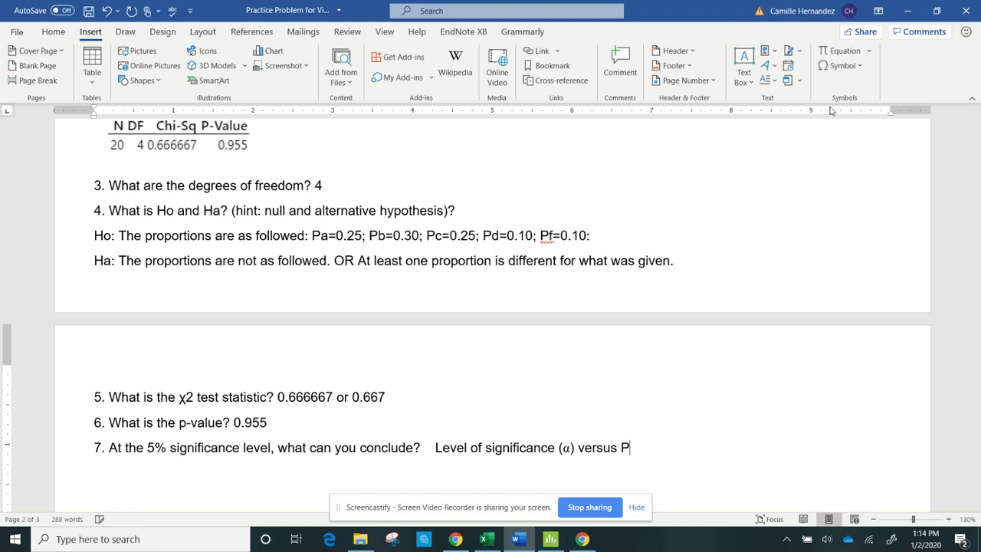
key(BackSpace)
text(p-value)
key(BackSpace)
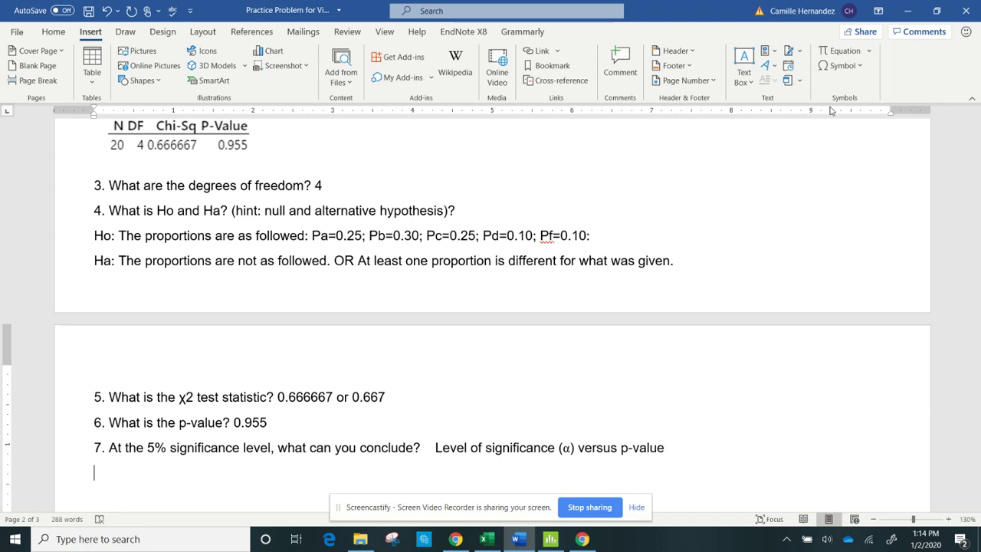
text(P-value)
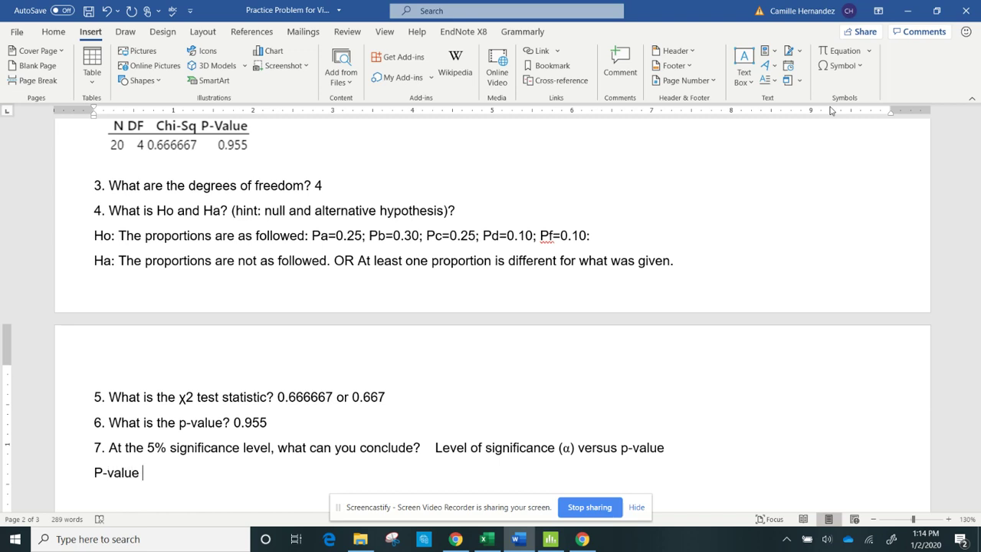
Write the first decision rule 'P-value ≤ α; RN' under item 7.
click(841, 66)
click(846, 86)
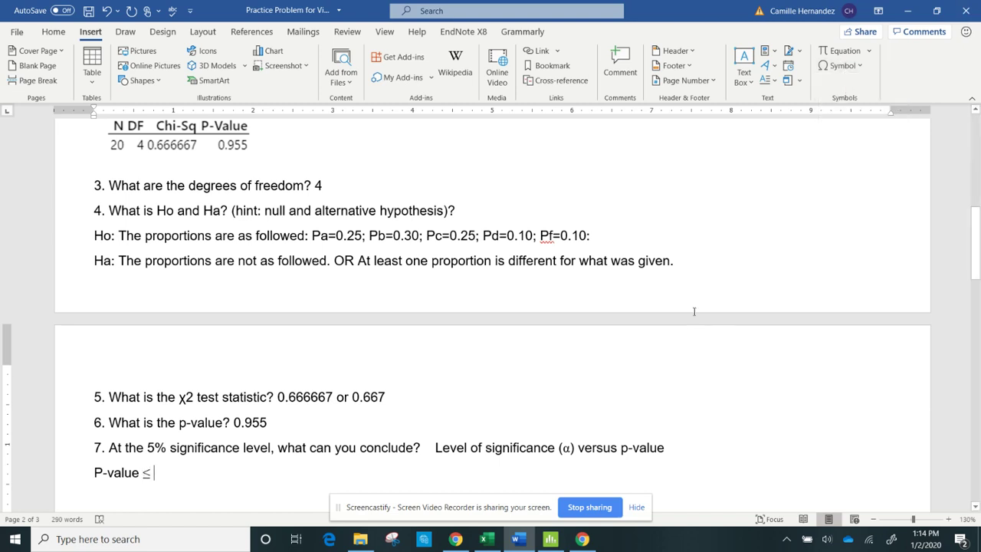
double_click(565, 448)
key(ctrl+c)
click(173, 471)
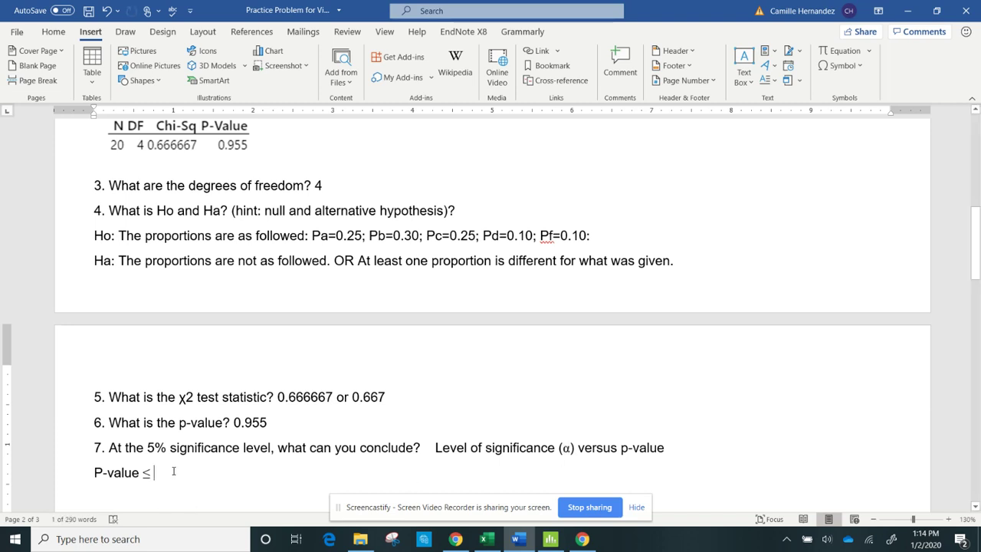
key(ctrl+v)
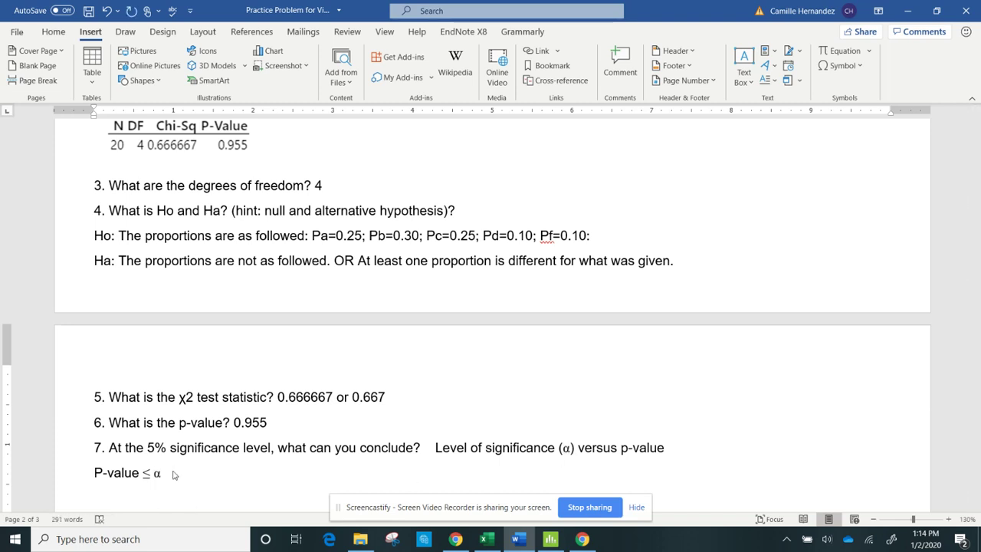
text(; RN)
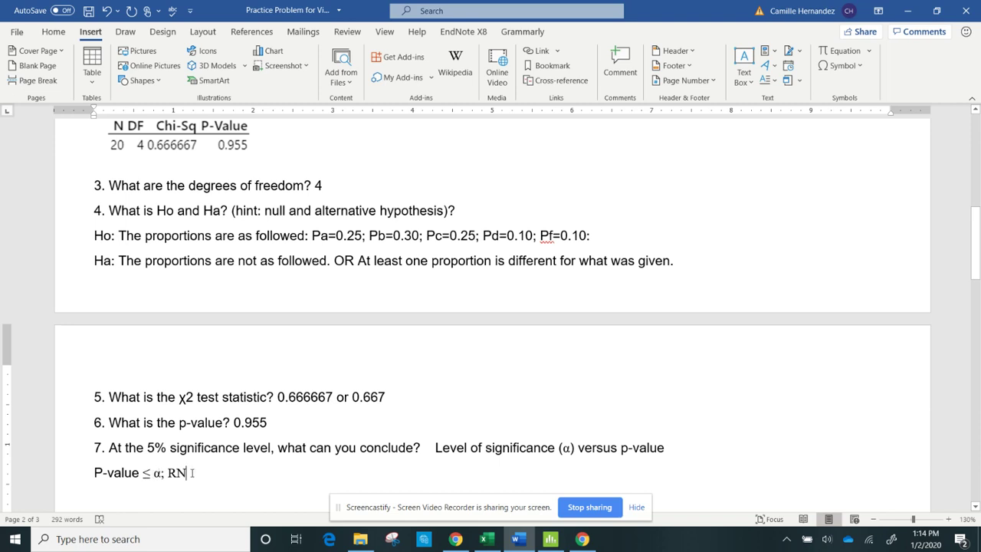
Add a second rule below by copying the first and changing it to 'P-value > α; Fail to RN'.
key(Return)
drag(95, 476, 191, 476)
key(ctrl+c)
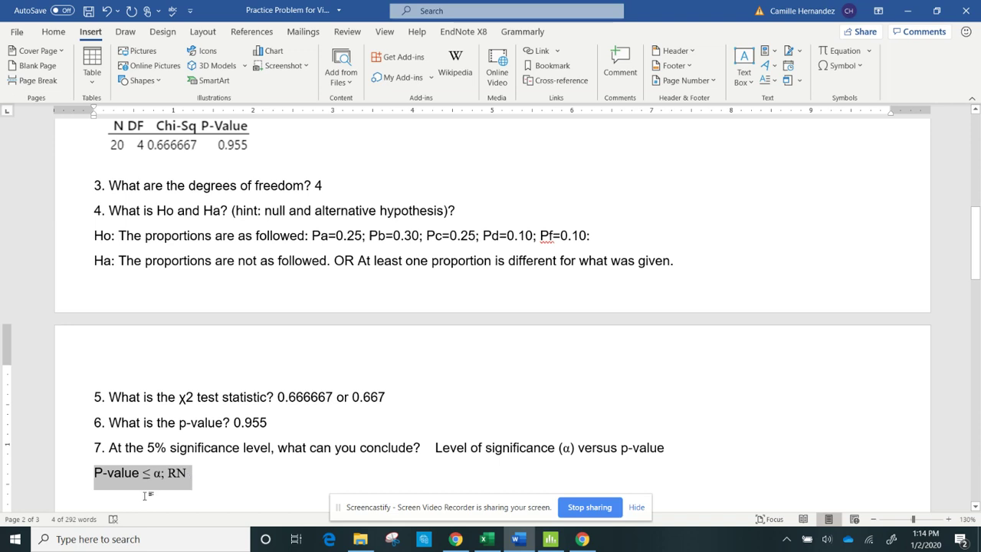
click(144, 495)
key(ctrl+v)
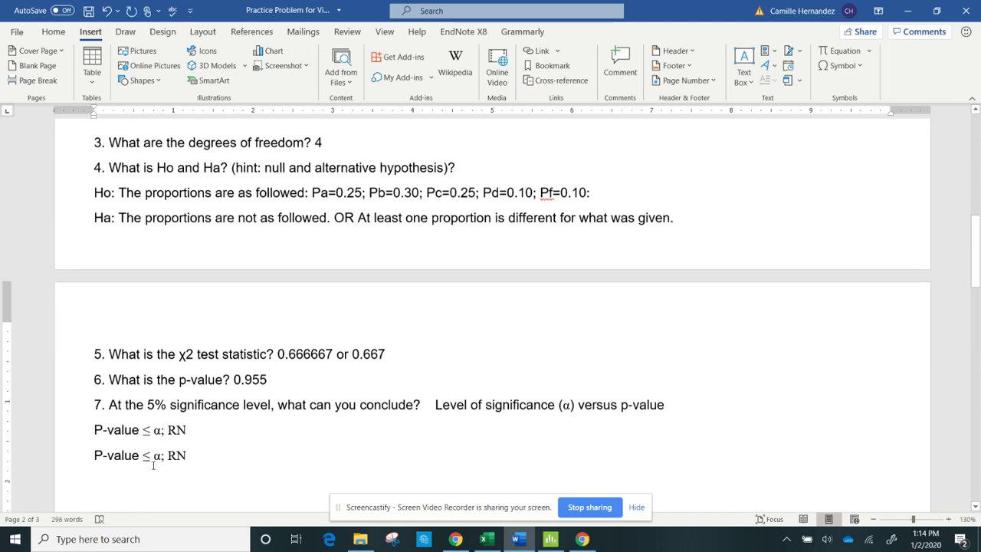
double_click(148, 457)
text(>)
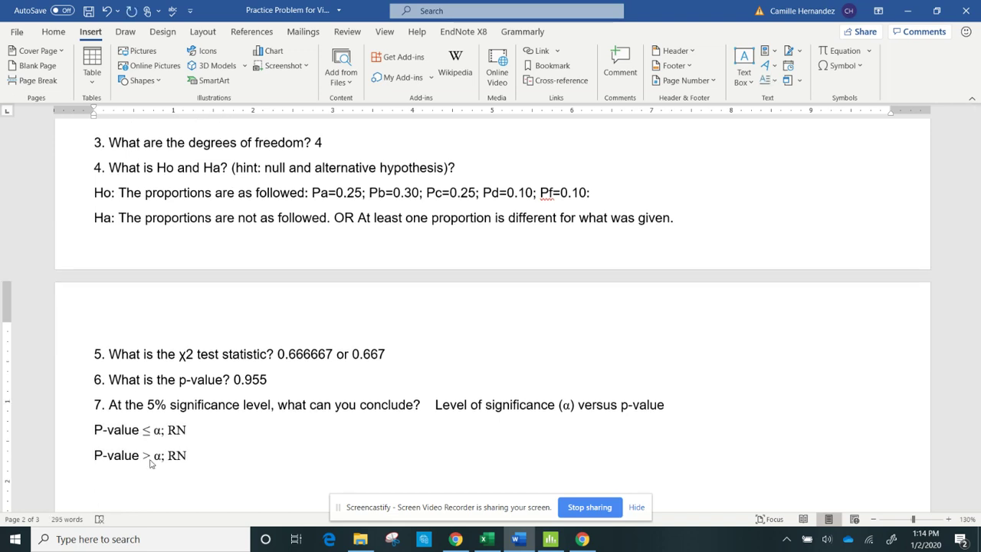
click(168, 455)
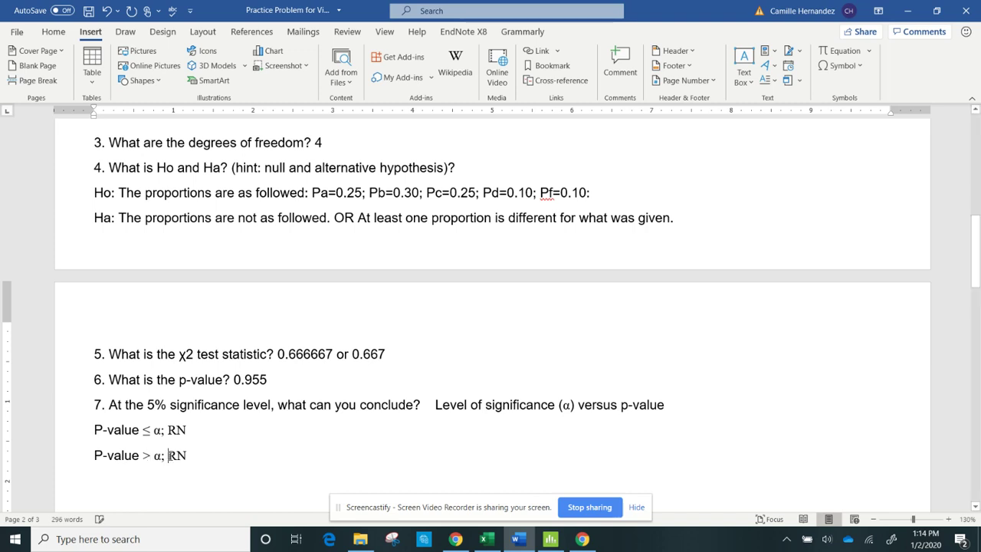
text(Fail )
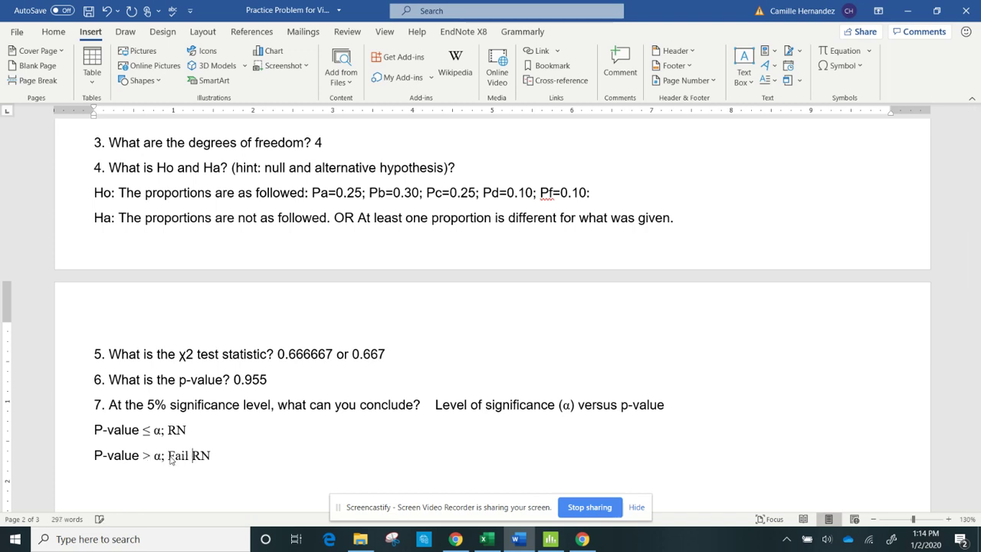
text(to)
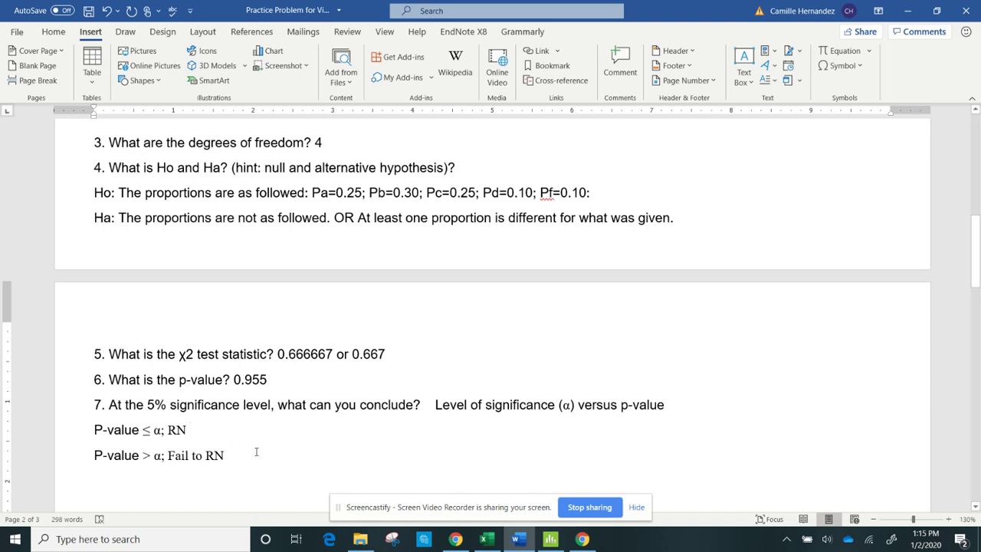
Add the comparison line '0.955 > 0.050 Fail to Reject Ho' beneath the decision rules.
click(239, 480)
text(0.955    )
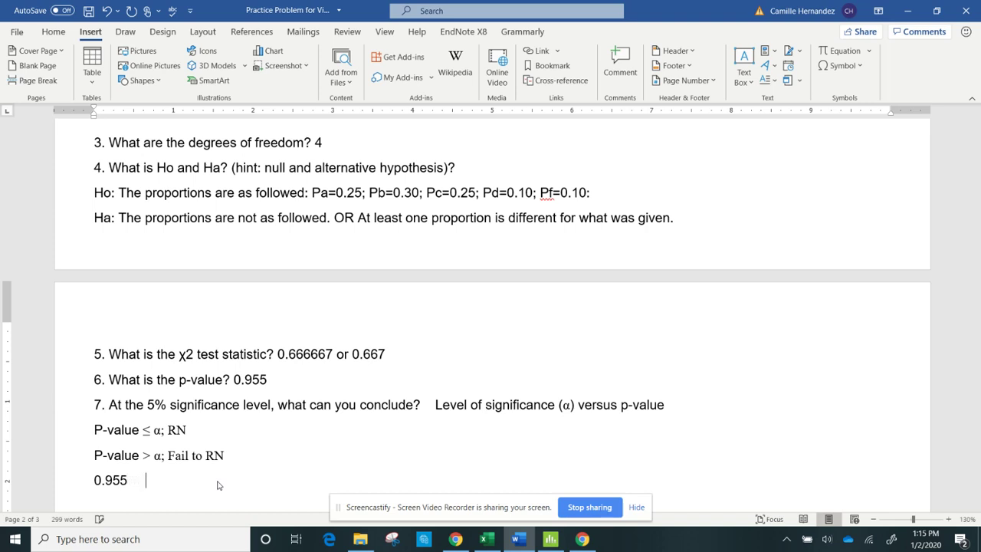
text(0.050)
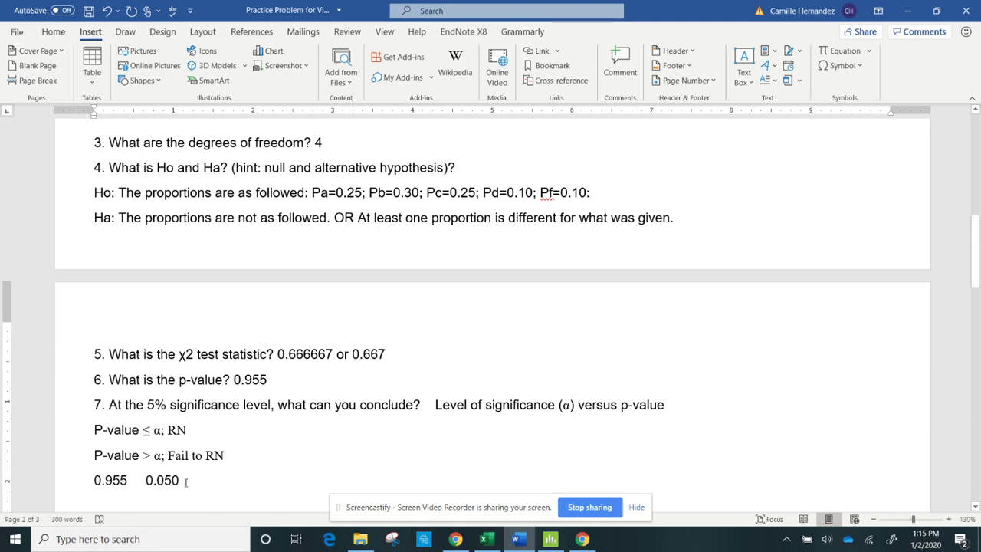
click(135, 479)
text(>)
click(200, 475)
text(Fail to )
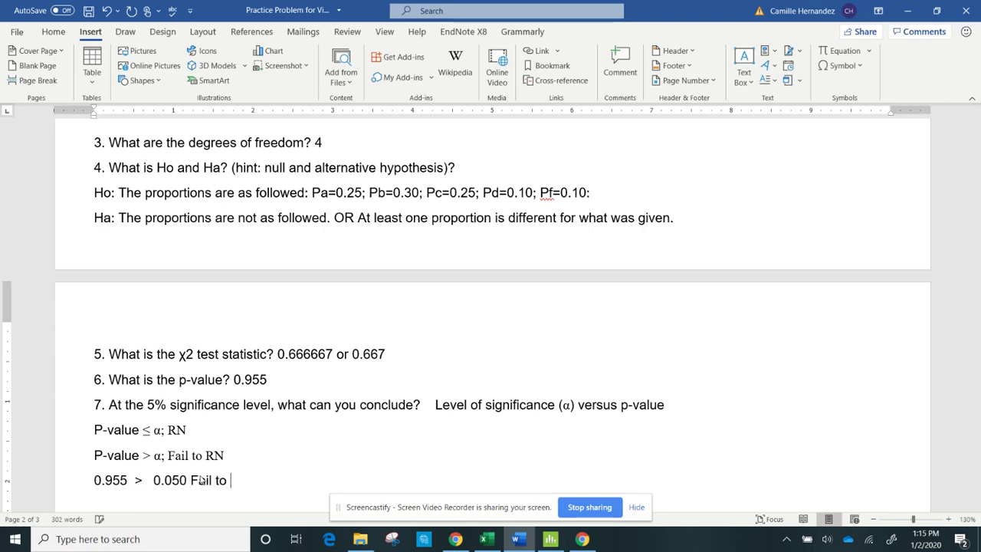
text(Reject HO)
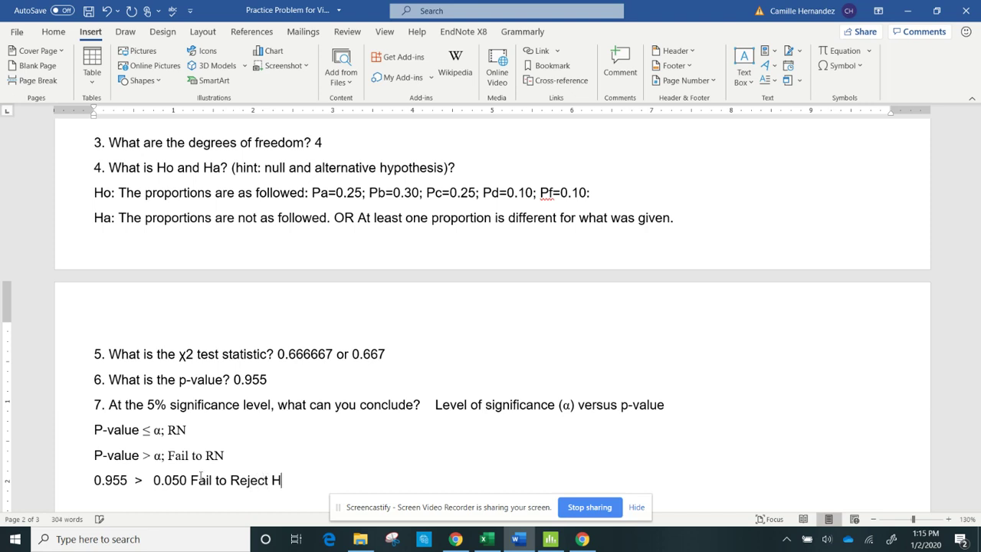
text(o)
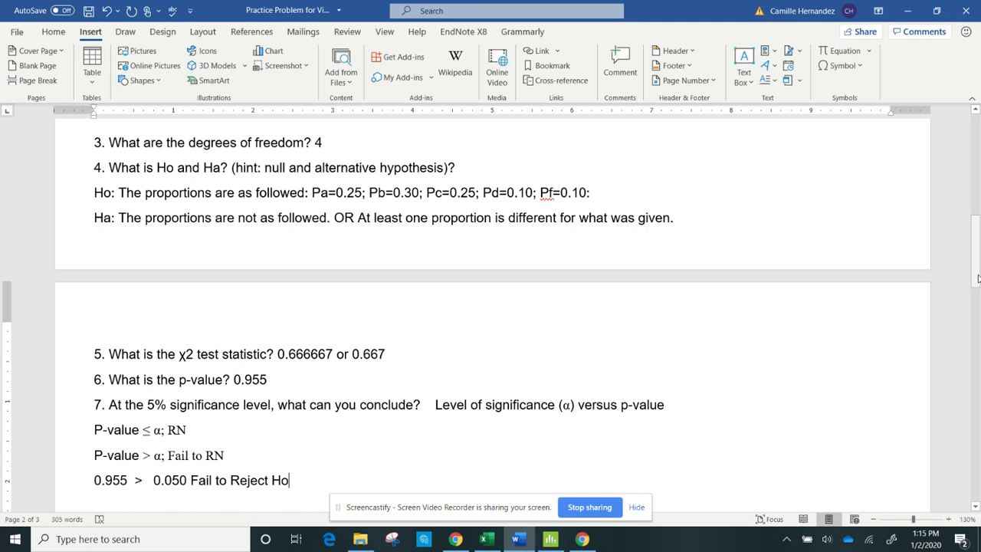
Append 'OC T' to the Ho line and 'F' to the Ha line of question 4.
drag(977, 276, 977, 264)
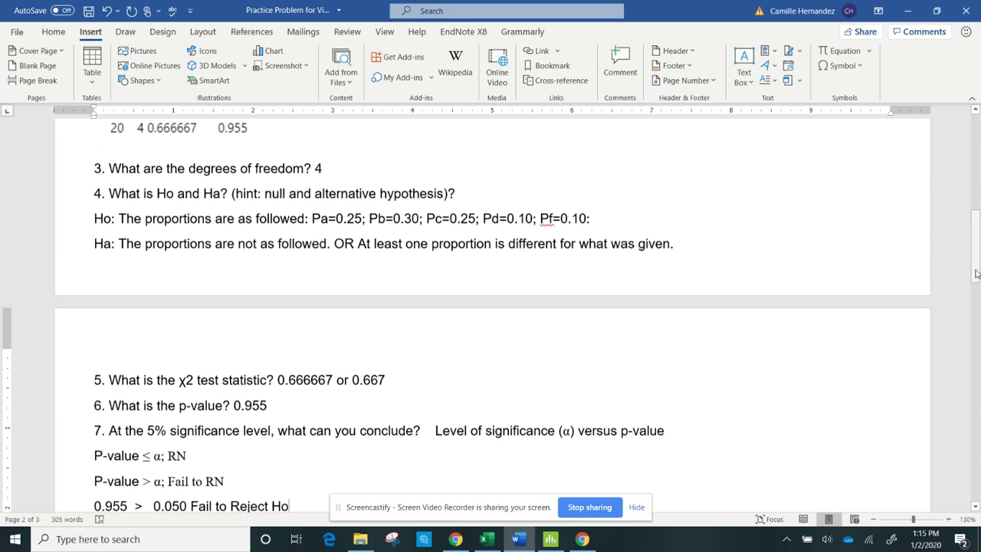
click(652, 220)
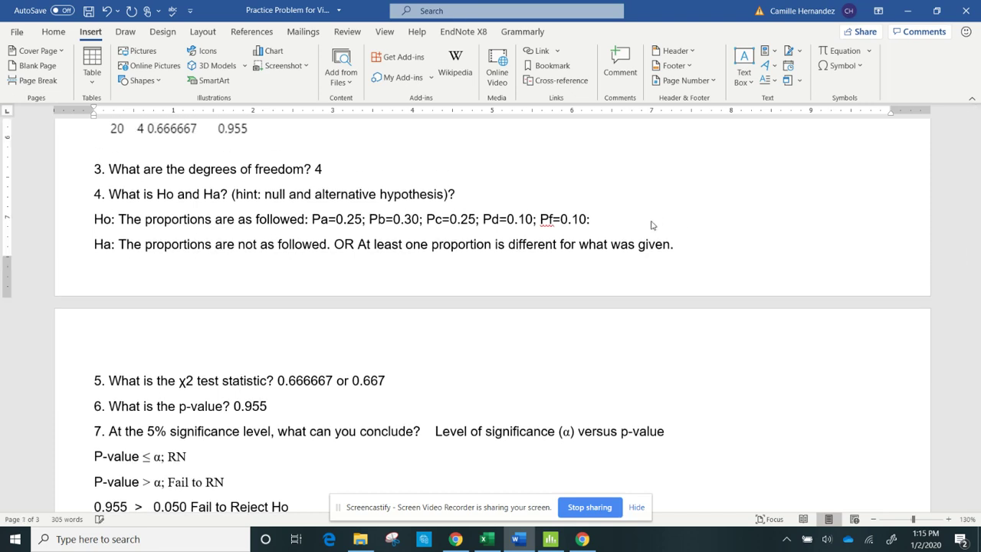
text(OC T)
click(697, 242)
text(F)
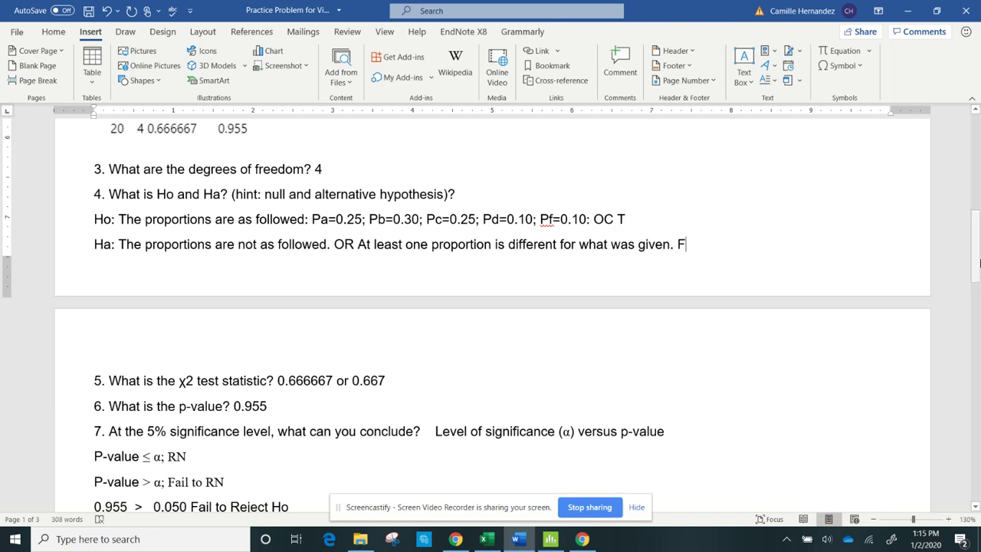
drag(978, 256, 979, 255)
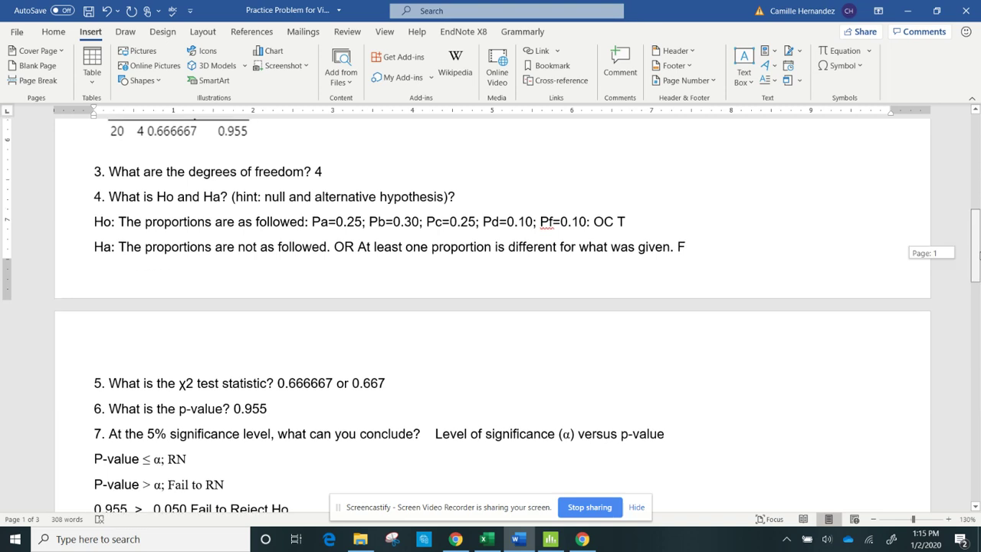
scroll(978, 255, down, 1)
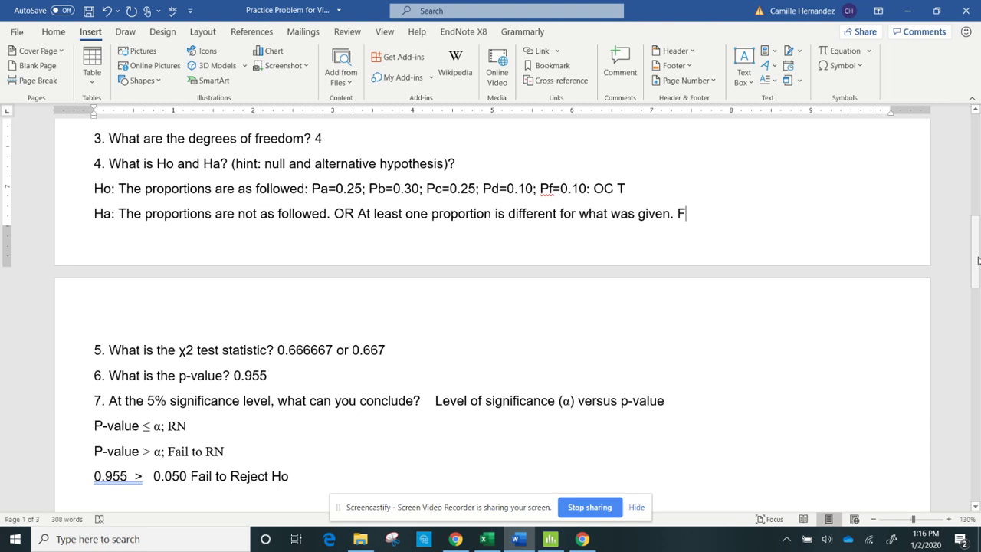
Type the conclusion 'At the 5% level of significance, the proportions of grades follow the distribution given.'.
drag(977, 253, 978, 281)
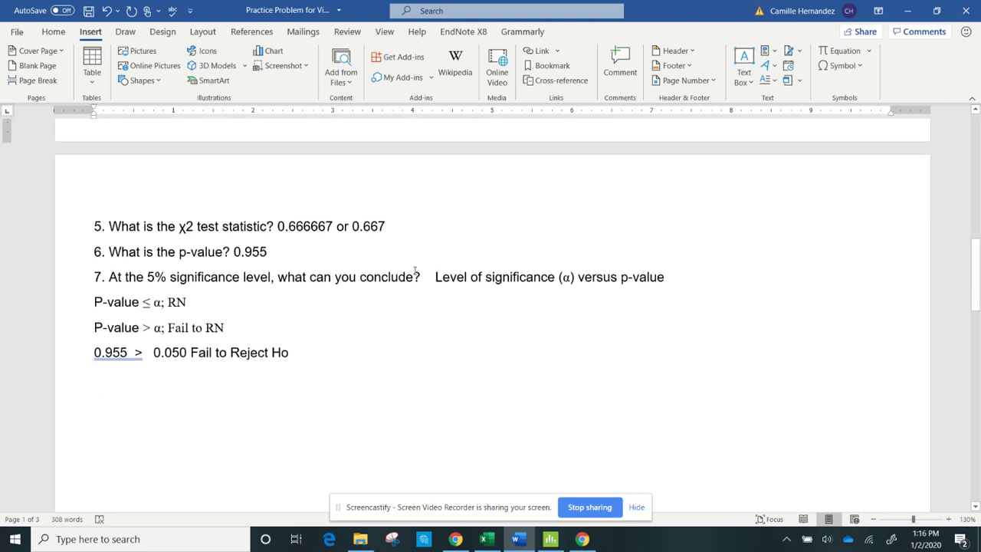
click(270, 415)
text(A)
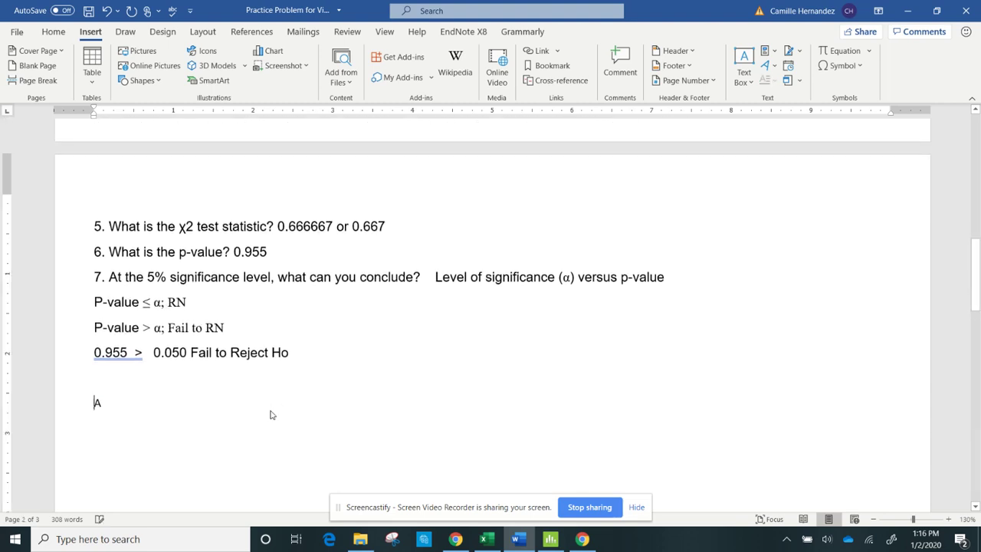
text(t the 5%)
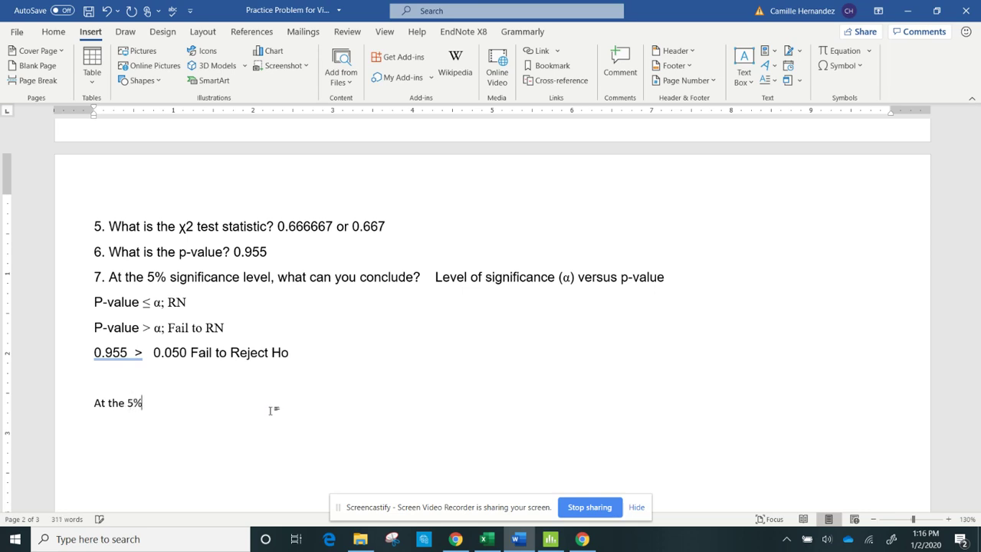
text( level of significance, t)
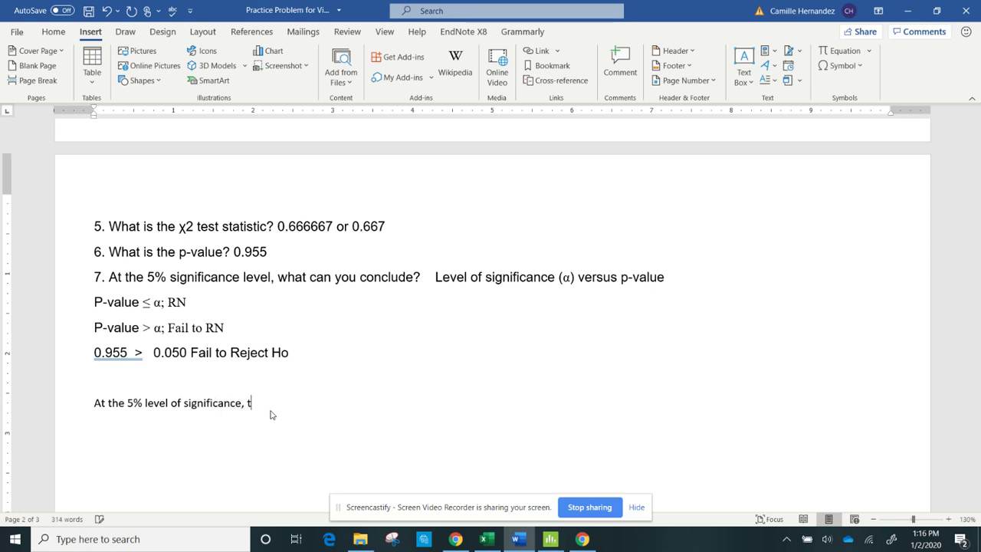
text(he proportions of gra)
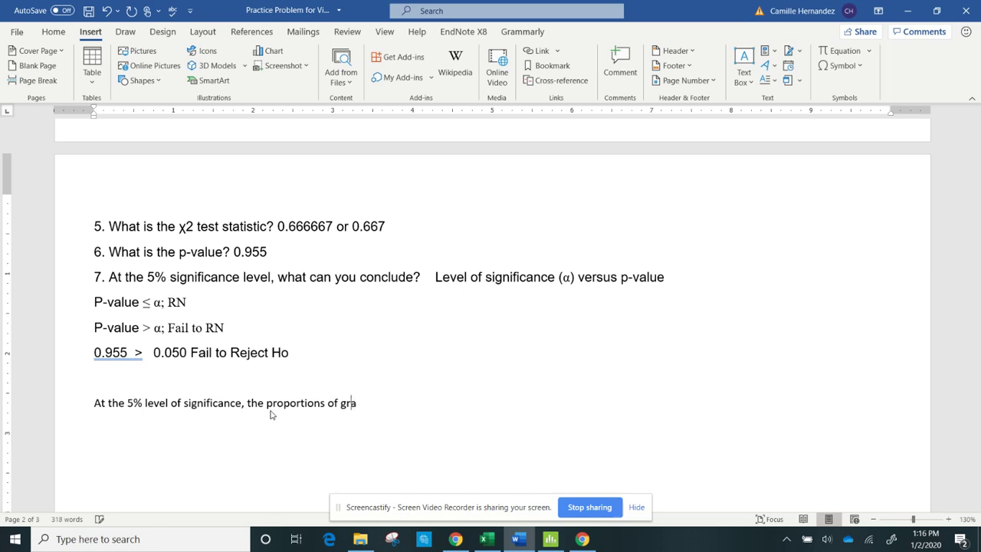
text(des follw)
key(BackSpace)
text(ow)
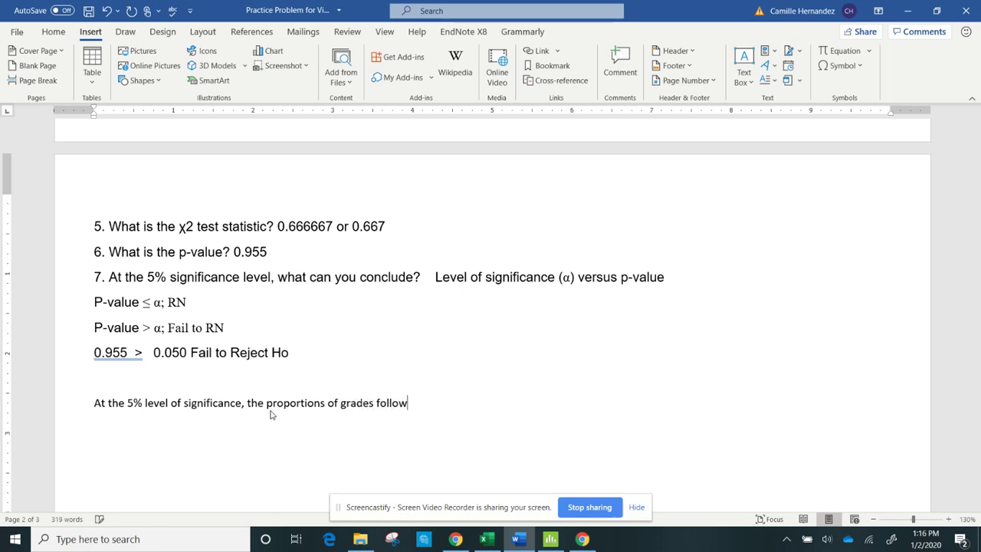
text( the dis)
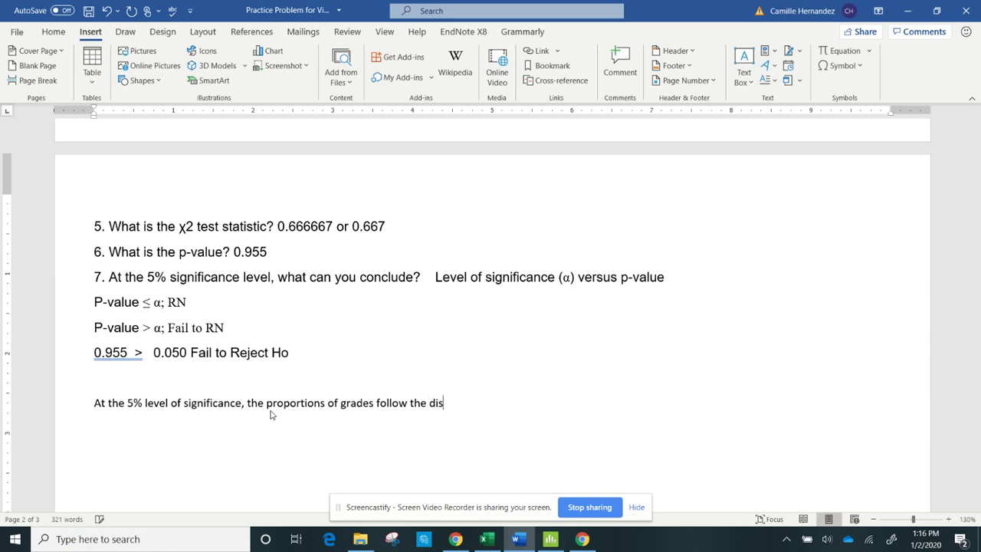
text(tirbution given.)
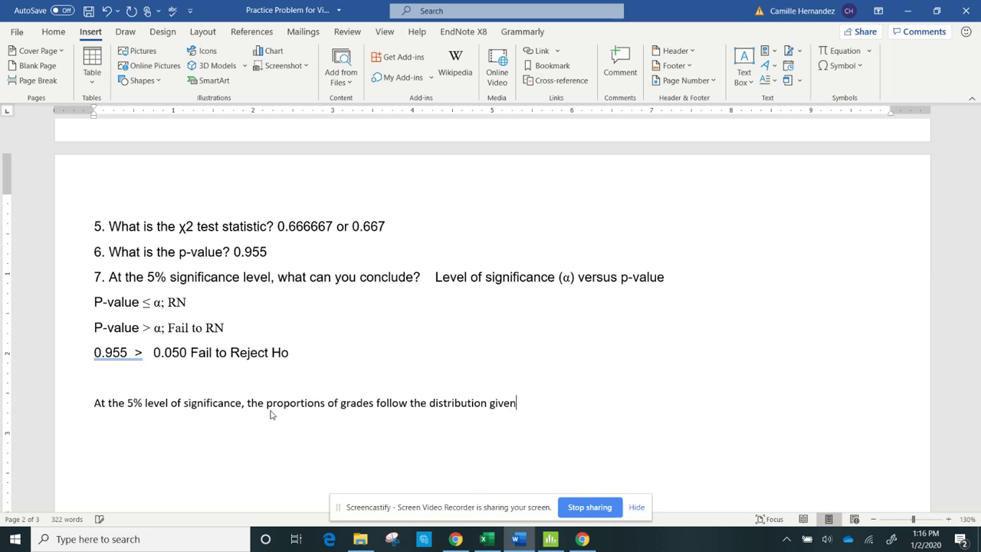